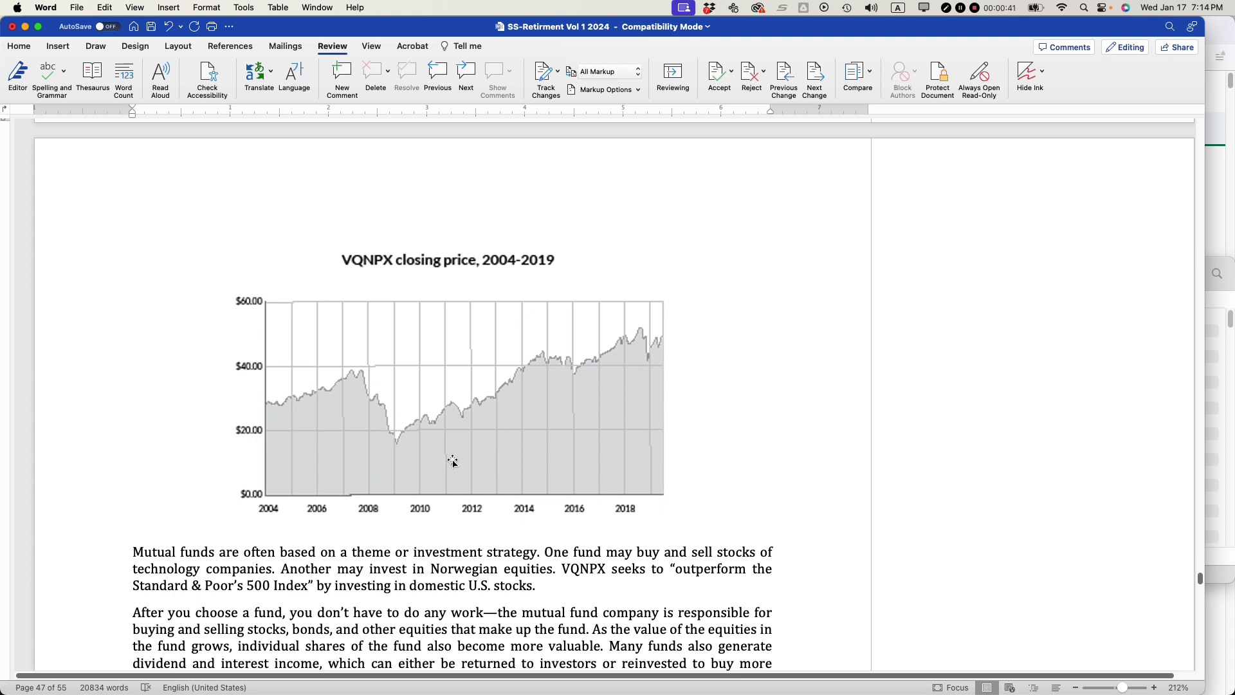
Confirm the VQNPX history spans Jan 10, 2004 – Jan 18, 2024, then bring up the CSV in Finder
key("super+Tab")
key("super+Tab")
key("super+Tab")
key("super+Tab")
key("super+Tab")
key("super+Tab")
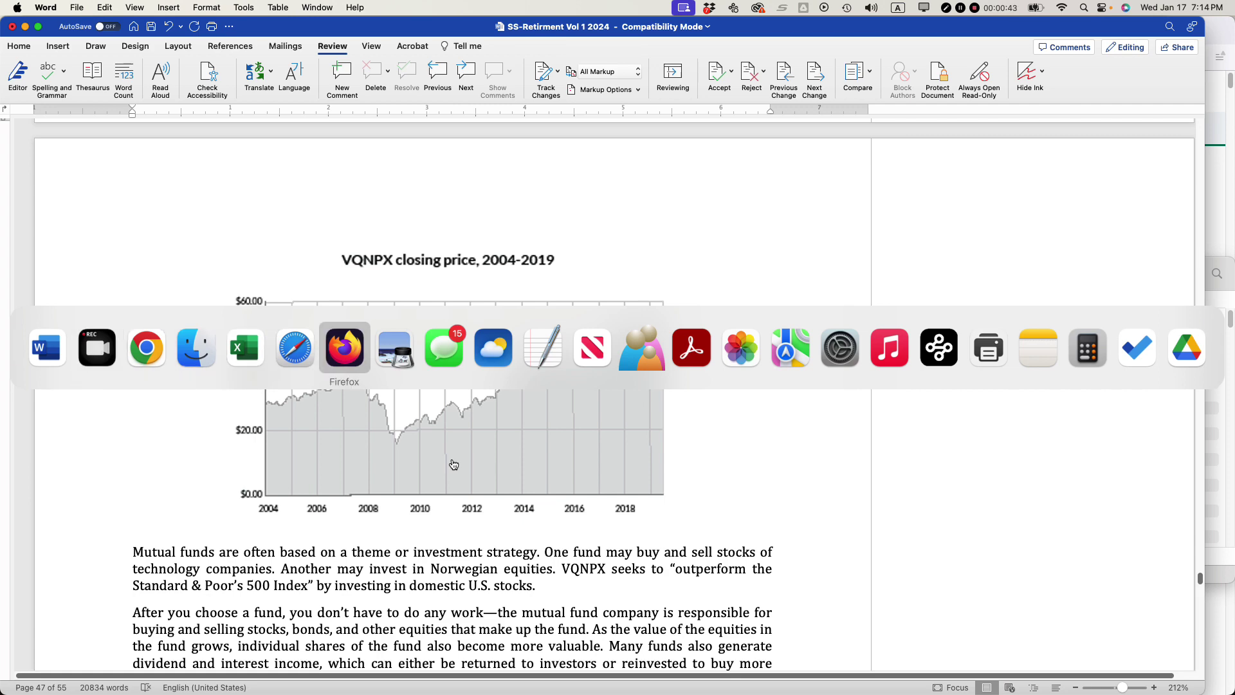
scroll(529, 388, "up", 5)
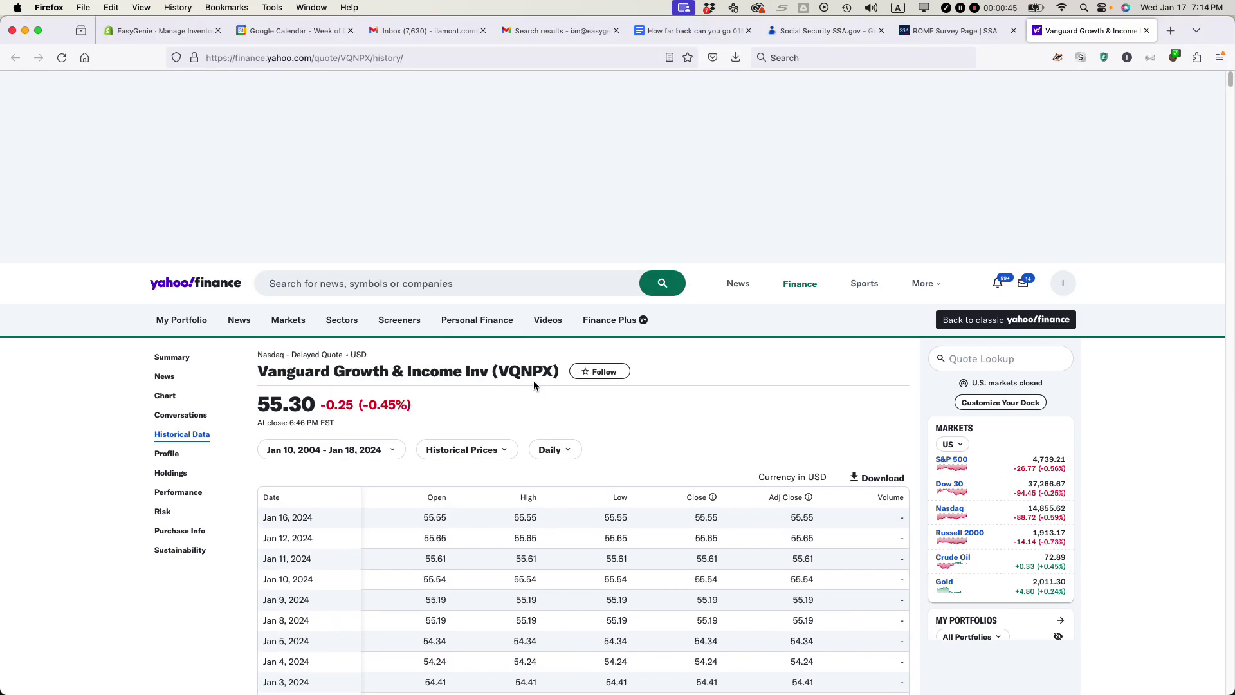
scroll(800, 403, "down", 1)
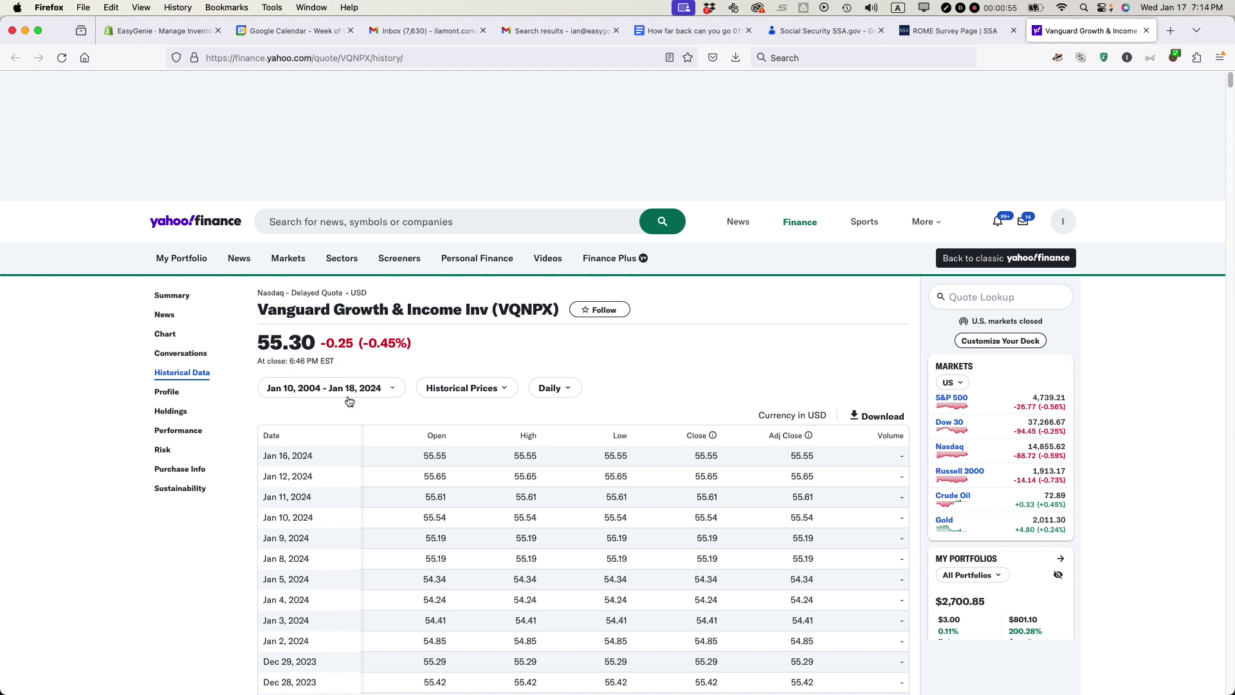
left_click(320, 392)
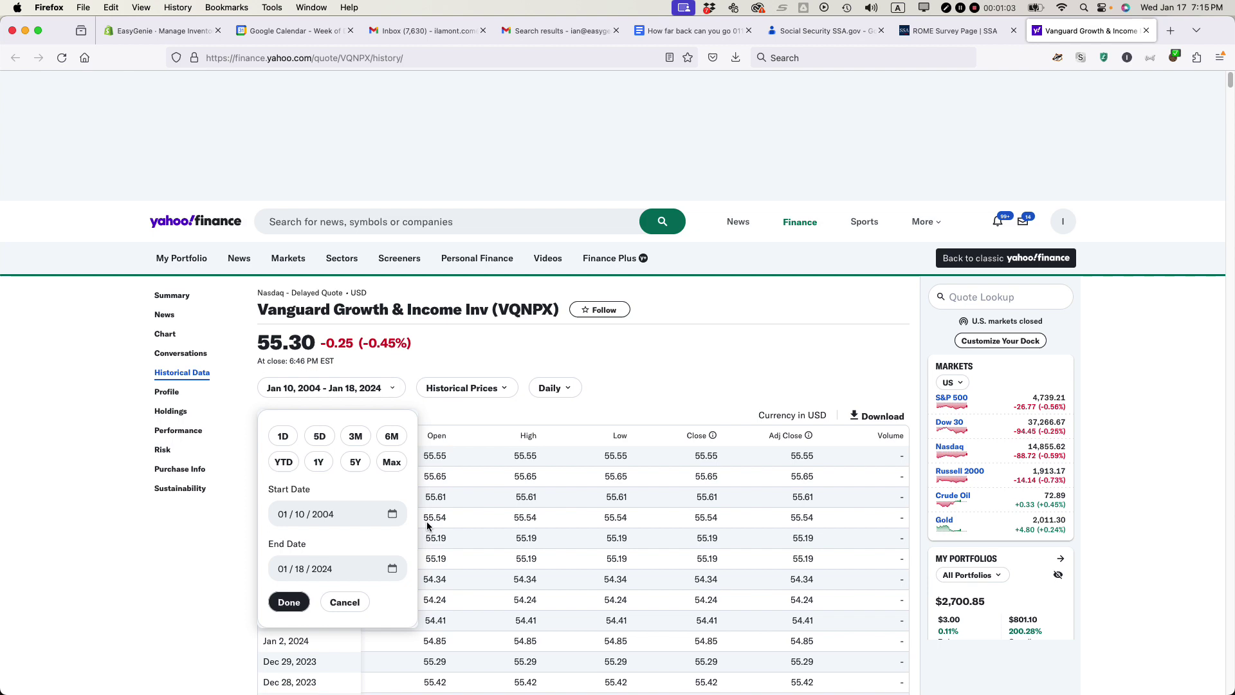
left_click(148, 556)
key("super+Tab")
key("super+Tab")
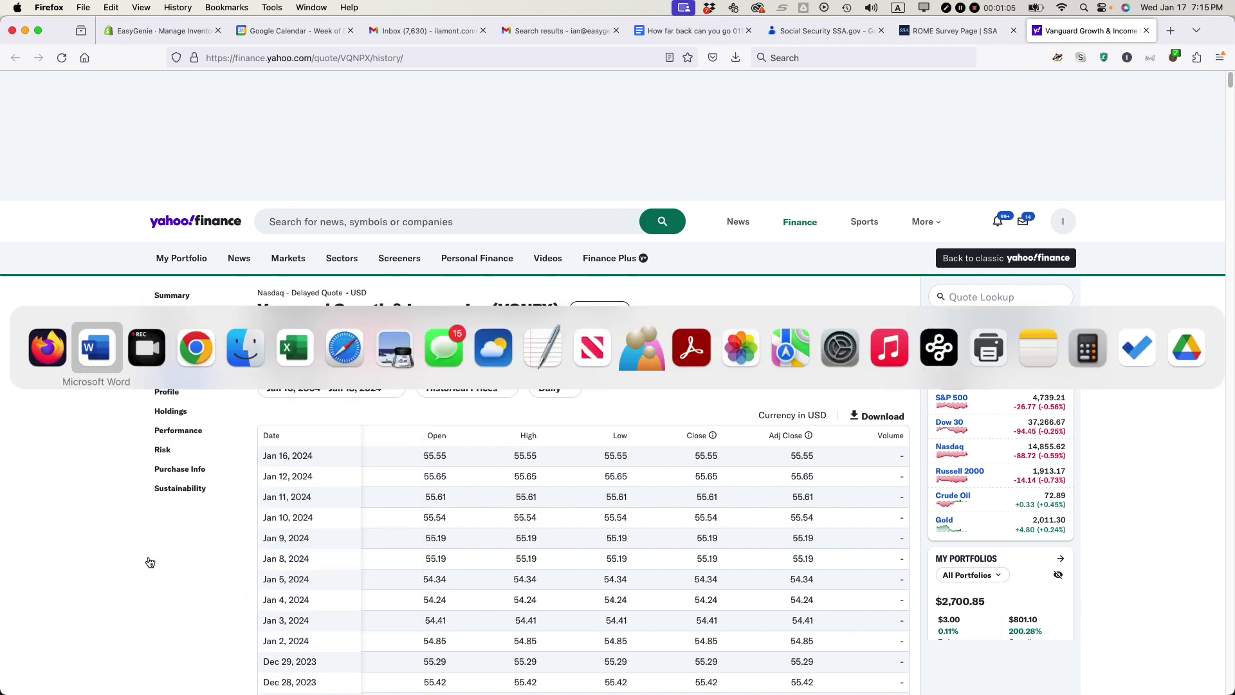
key("super+Tab")
key("super+Tab")
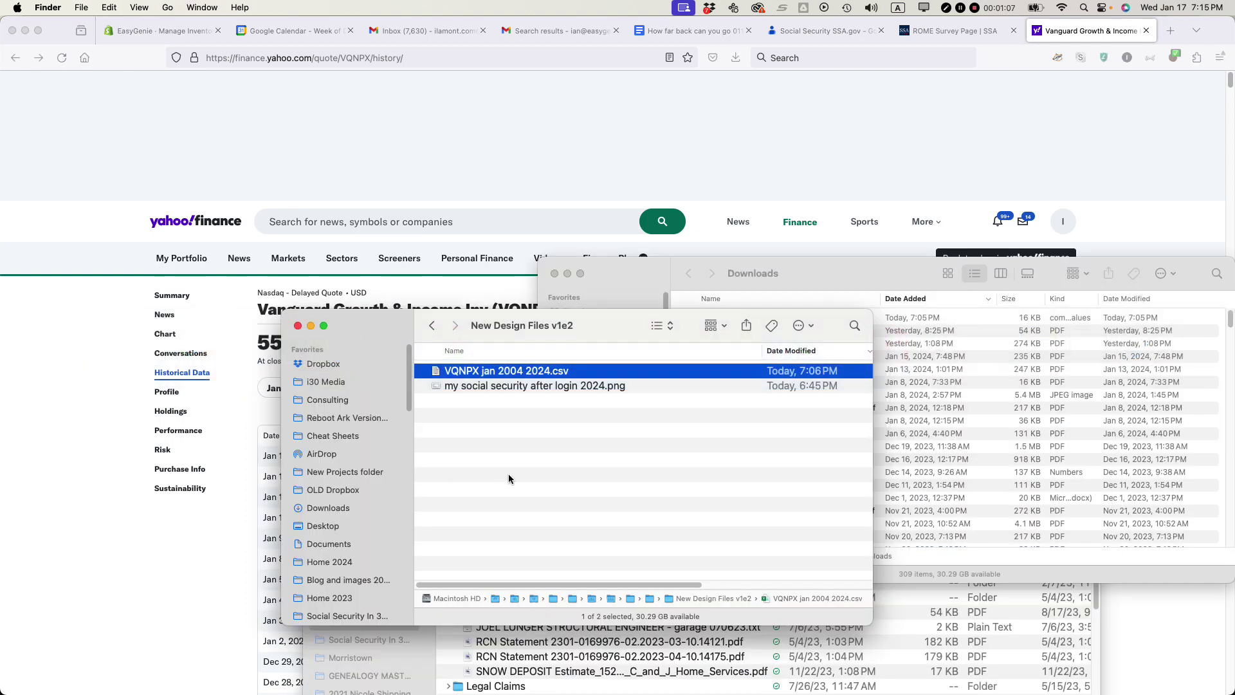
Open VQNPX jan 2004 2024.csv in Excel to view its daily price columns, then return to Yahoo Finance
double_click(477, 376)
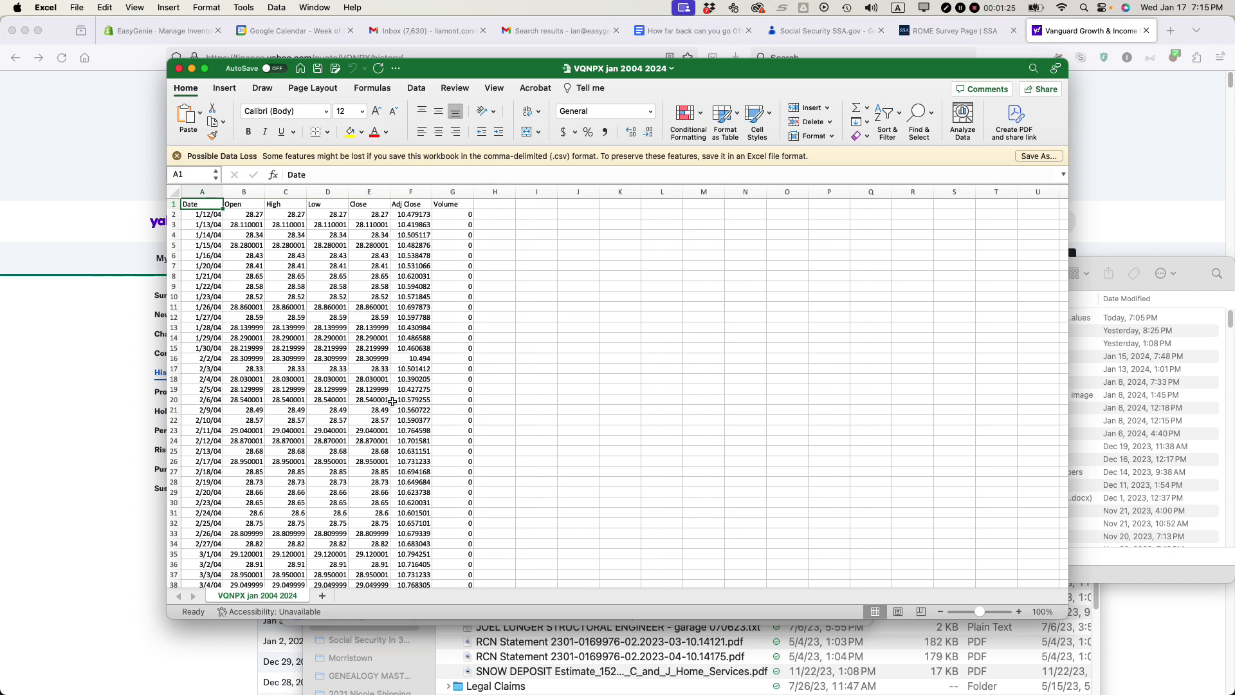
left_click(105, 415)
key("super+Tab")
key("super+Tab")
key("super+Tab")
key("super+Tab")
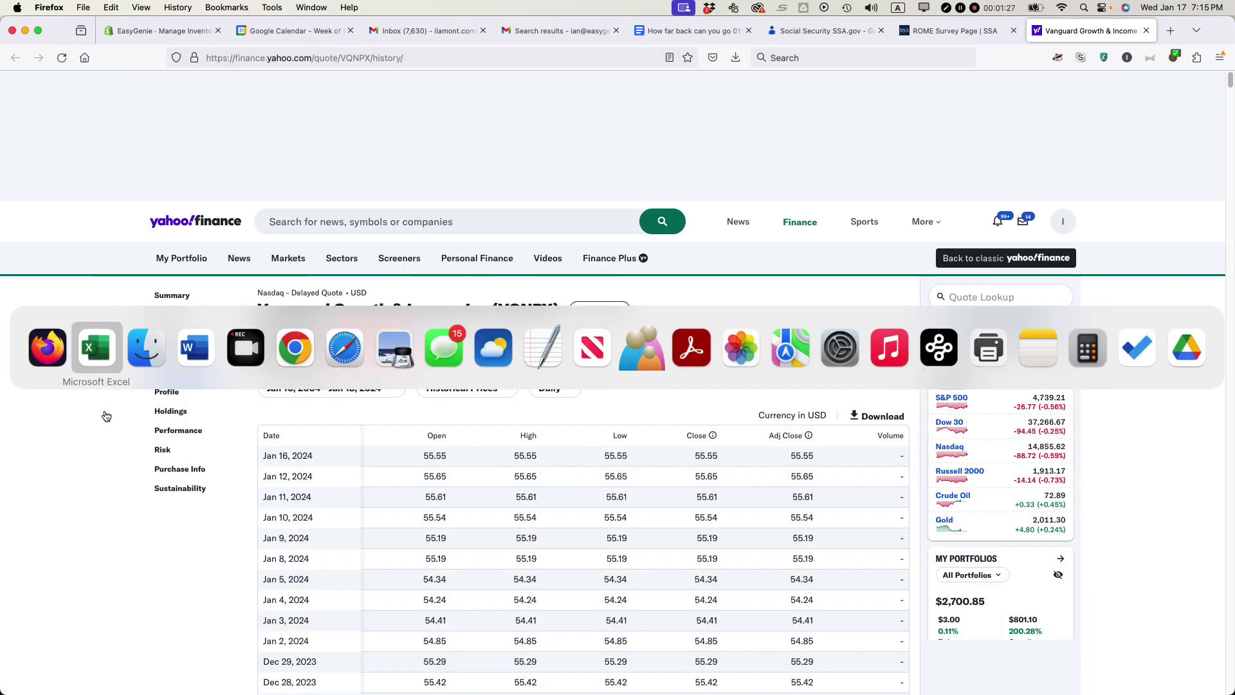
Switch to Chrome to view the VQNPX historical data 2004-2024 Google Sheet
key("super+Tab")
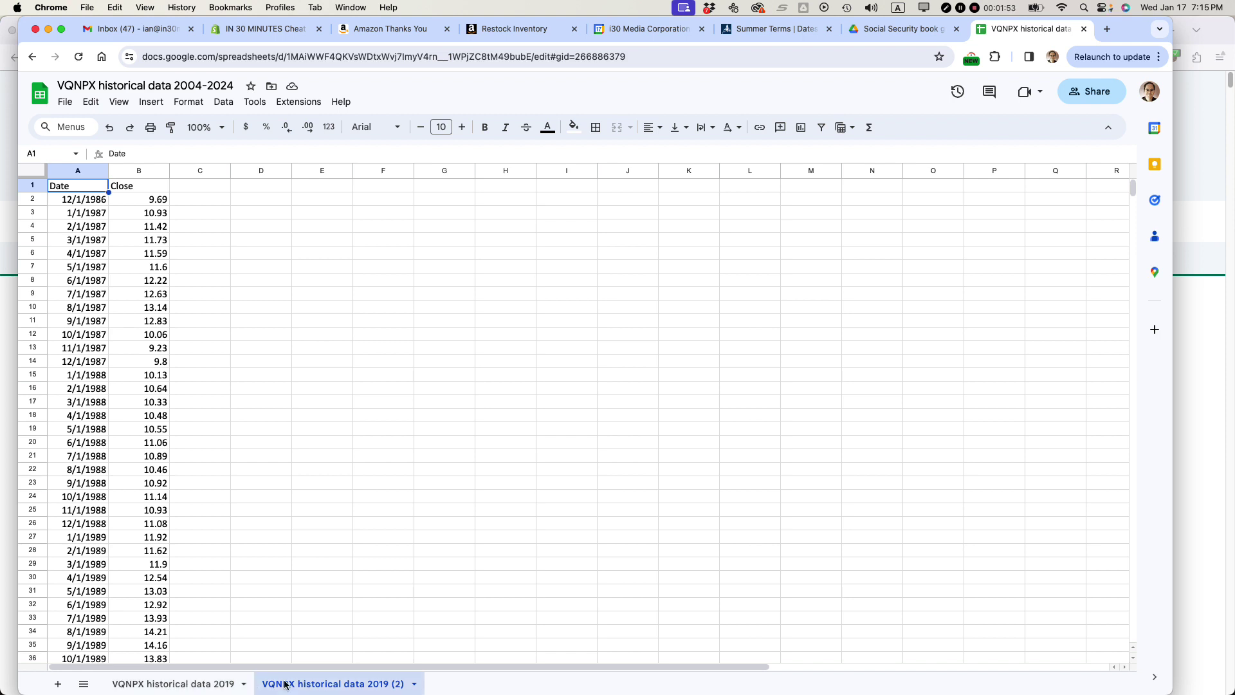
Add a blank Sheet1, reorder the tabs so it comes first, and show it
left_click(58, 685)
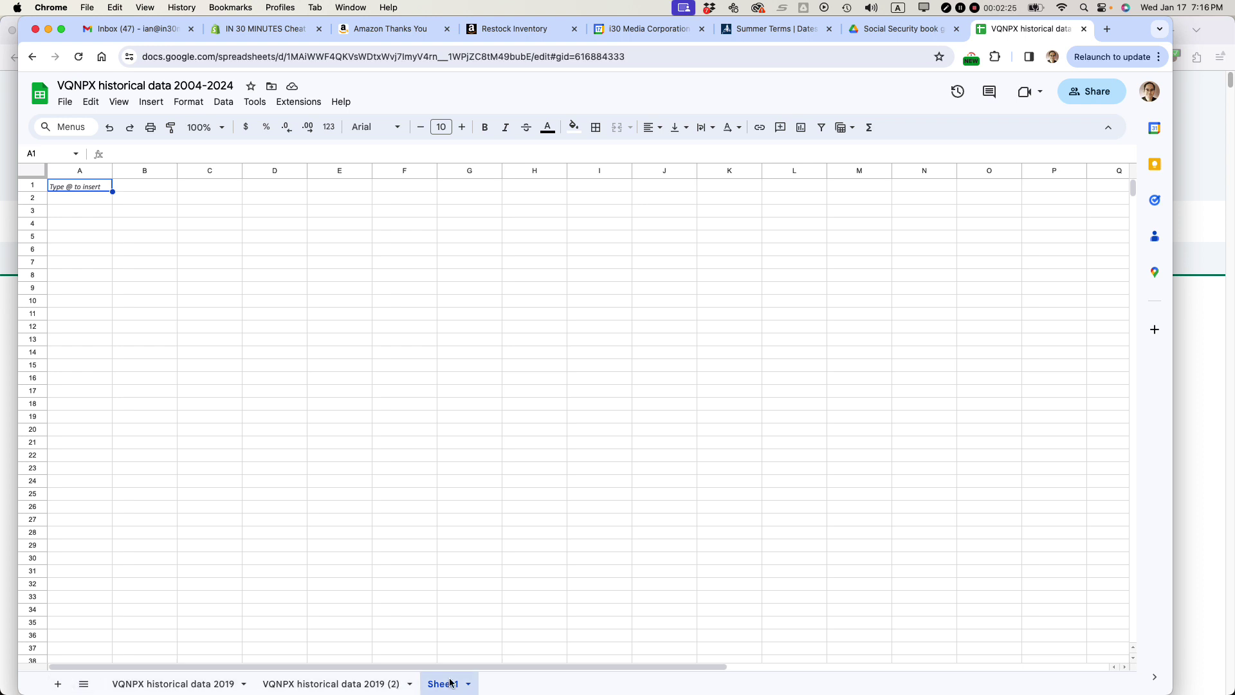
left_click_drag(450, 682, 116, 683)
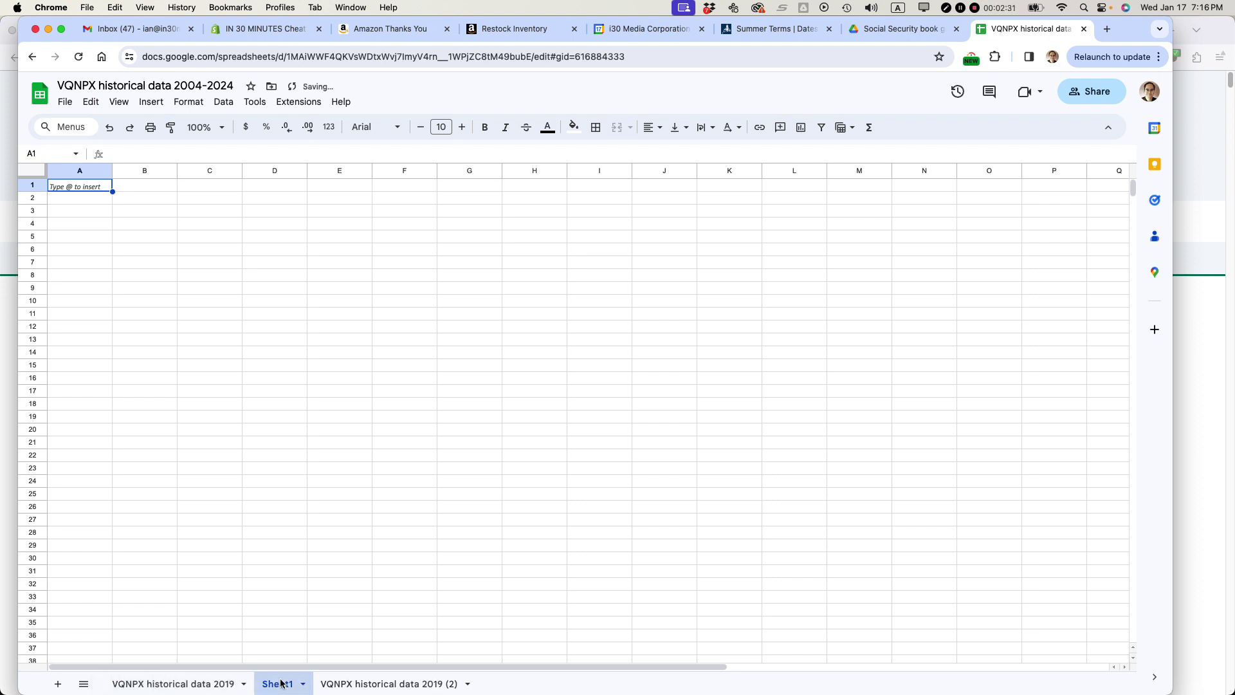
left_click_drag(281, 683, 251, 682)
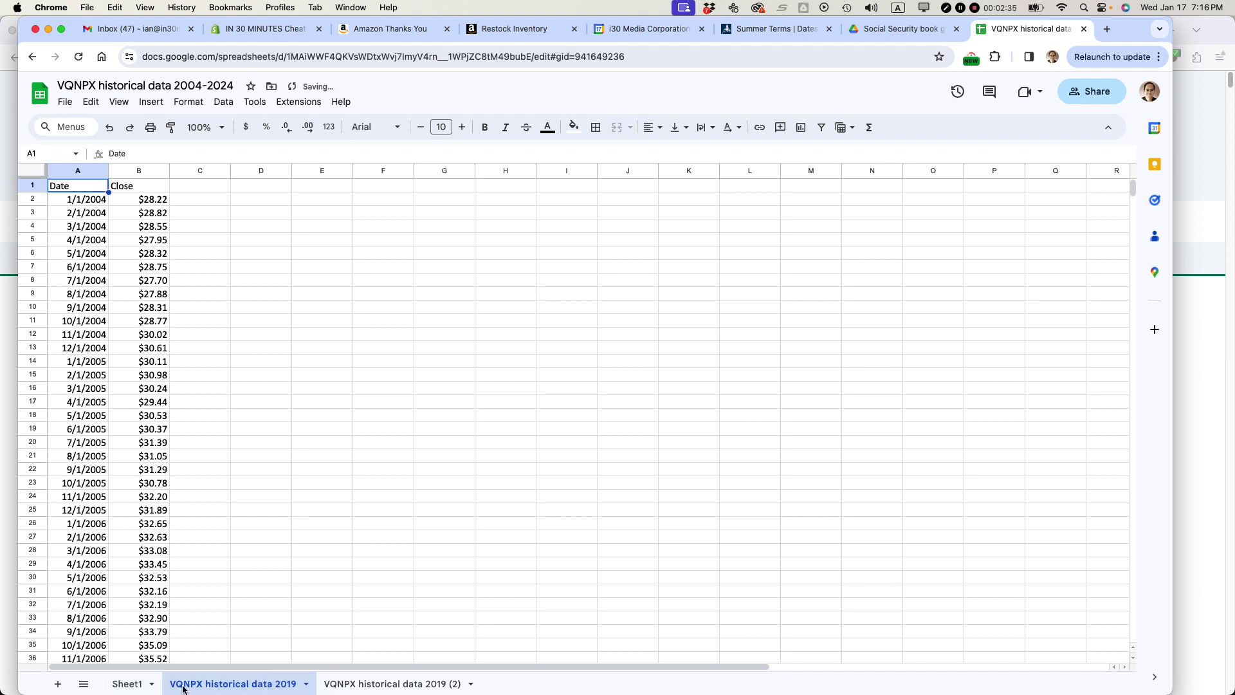
left_click(127, 686)
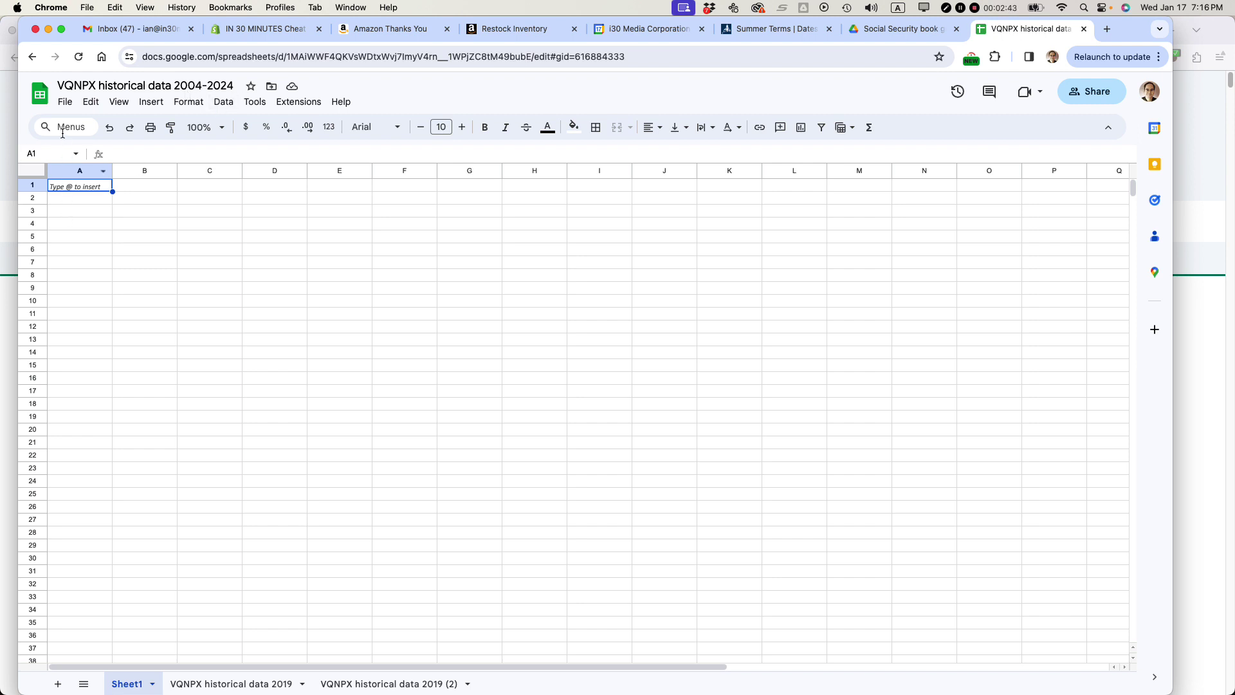
Upload VQNPX jan 2004 2024.csv through File > Import by dragging it in from Finder
left_click(66, 101)
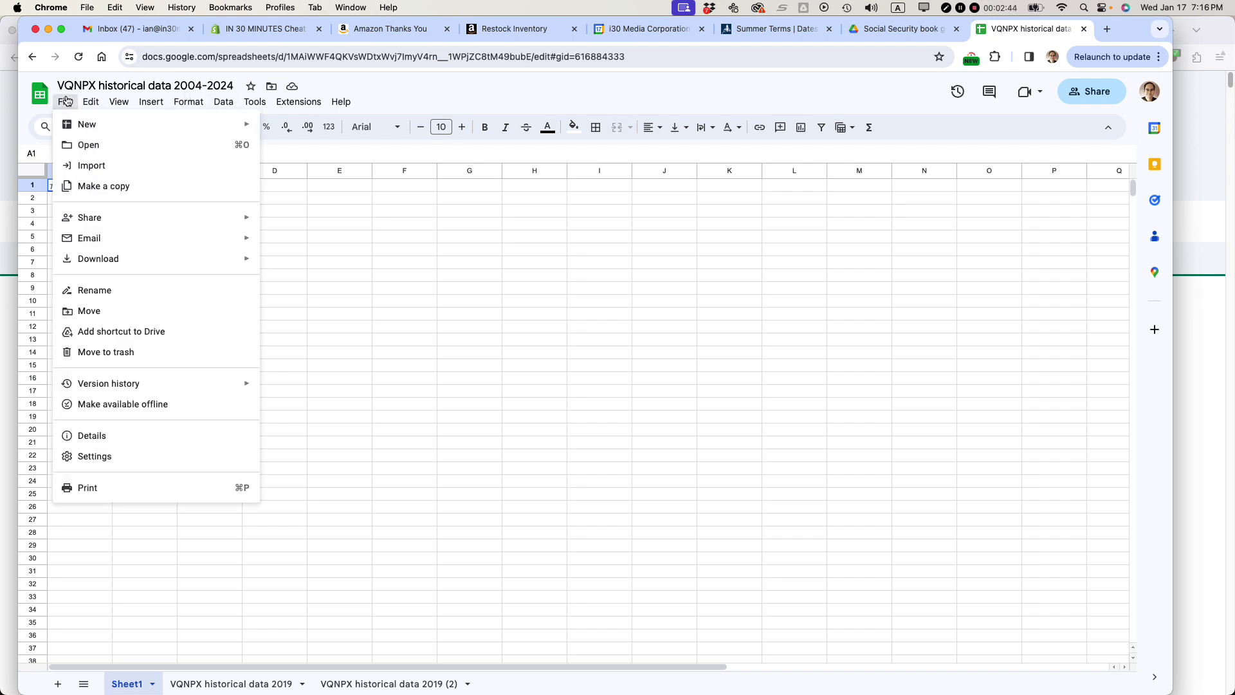
left_click(95, 166)
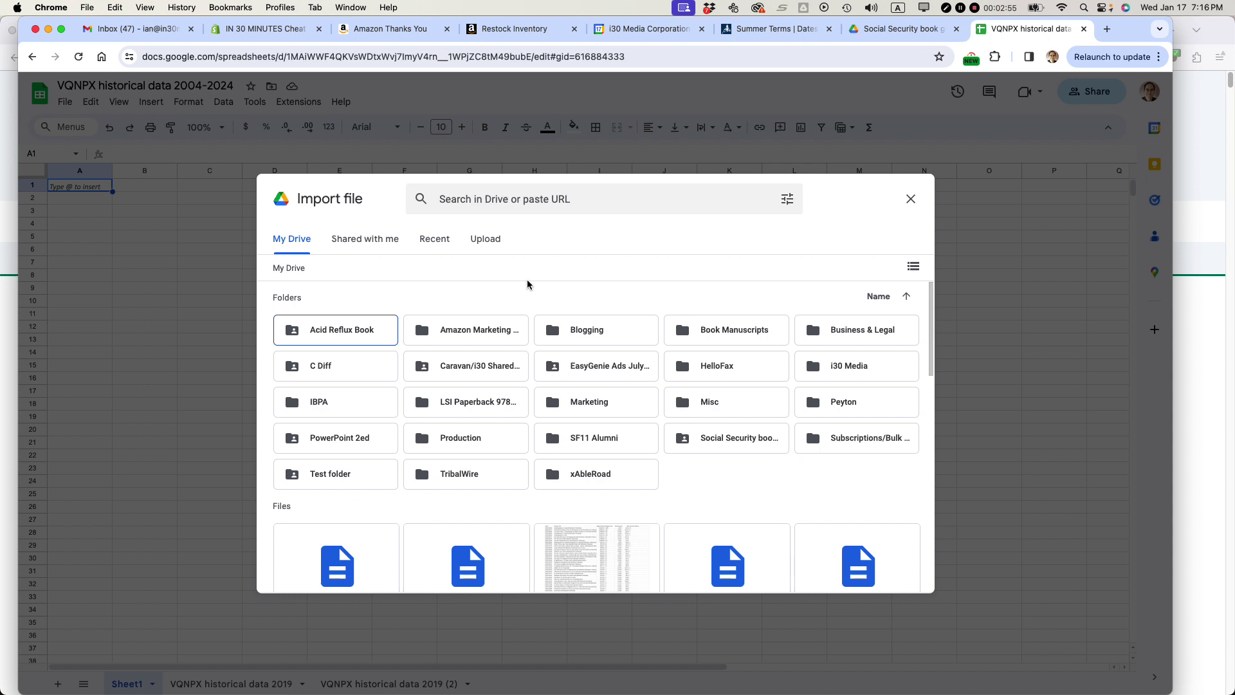
left_click(486, 245)
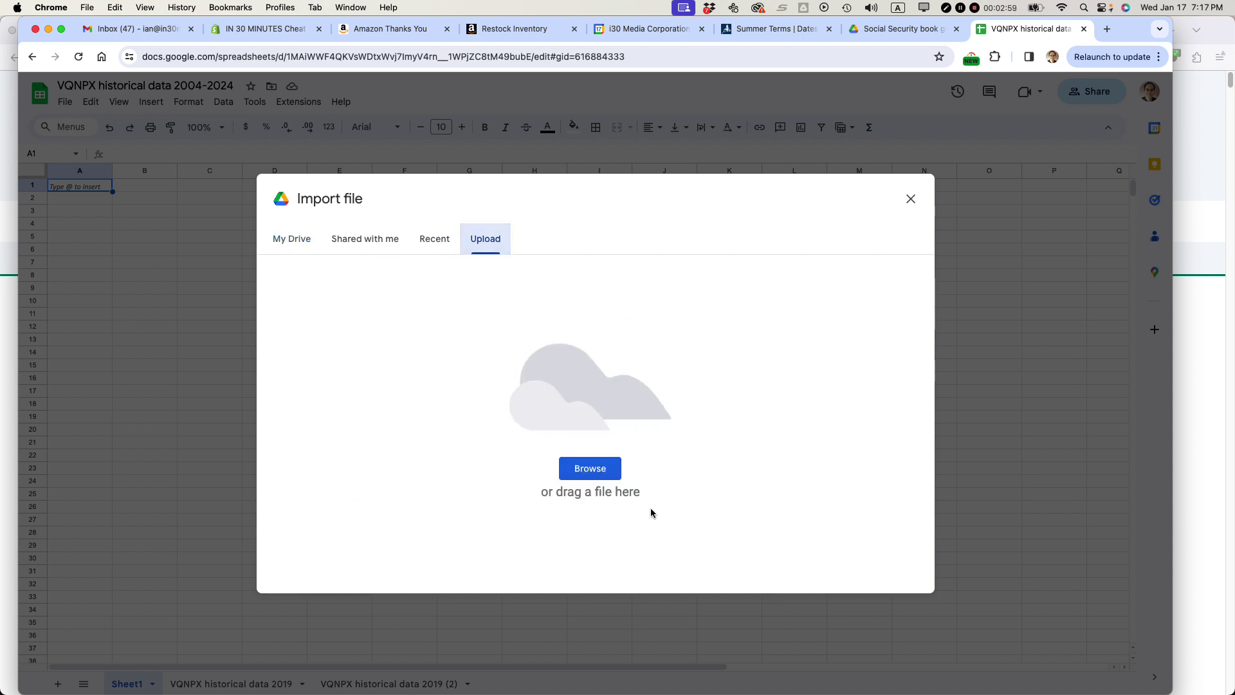
key("super+Tab")
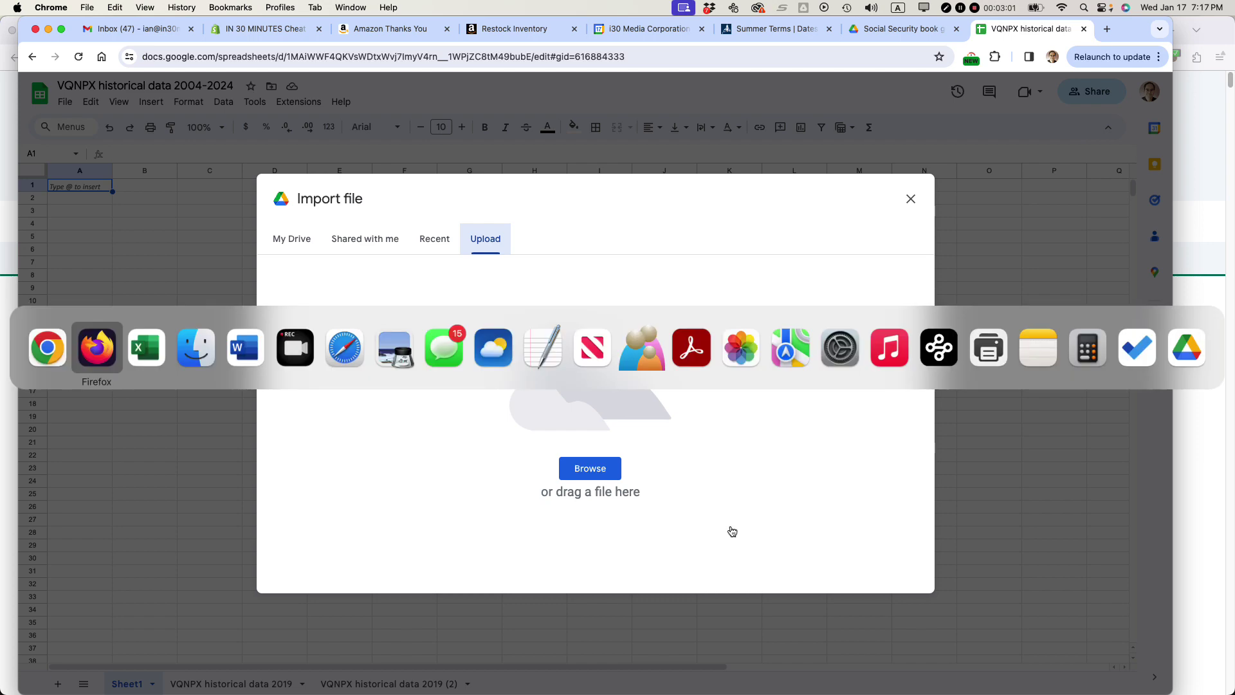
key("super+Tab")
key("super+Tab")
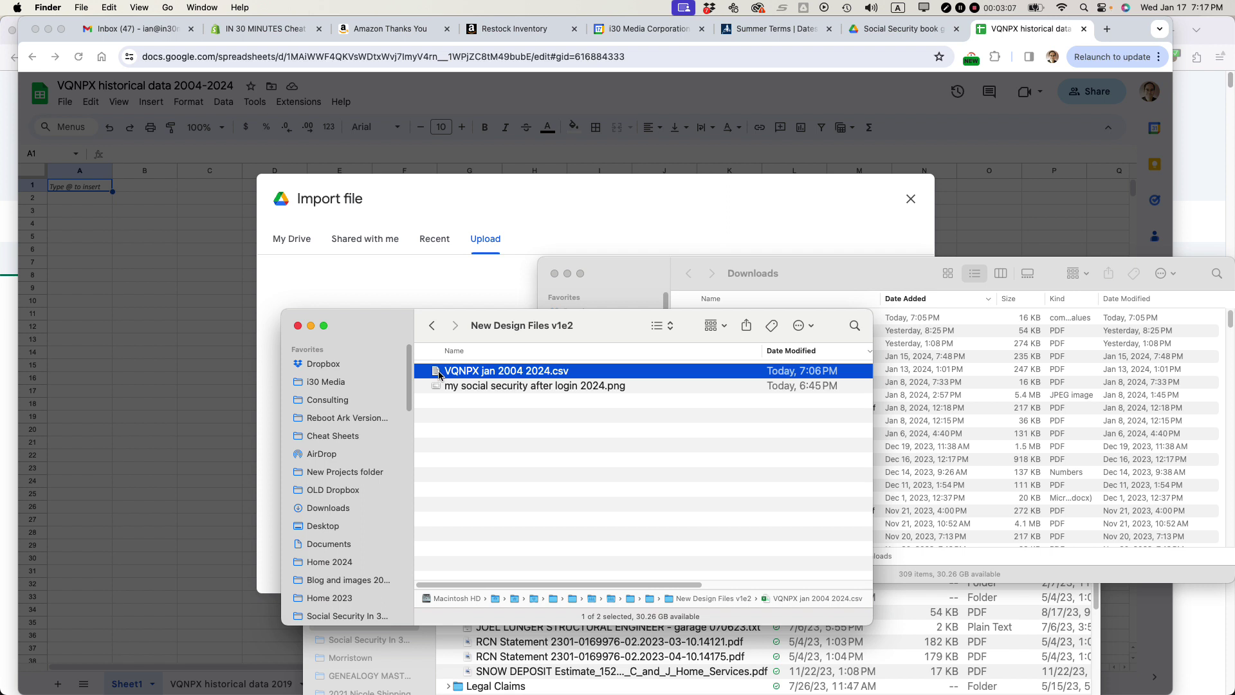
left_click_drag(440, 373, 440, 286)
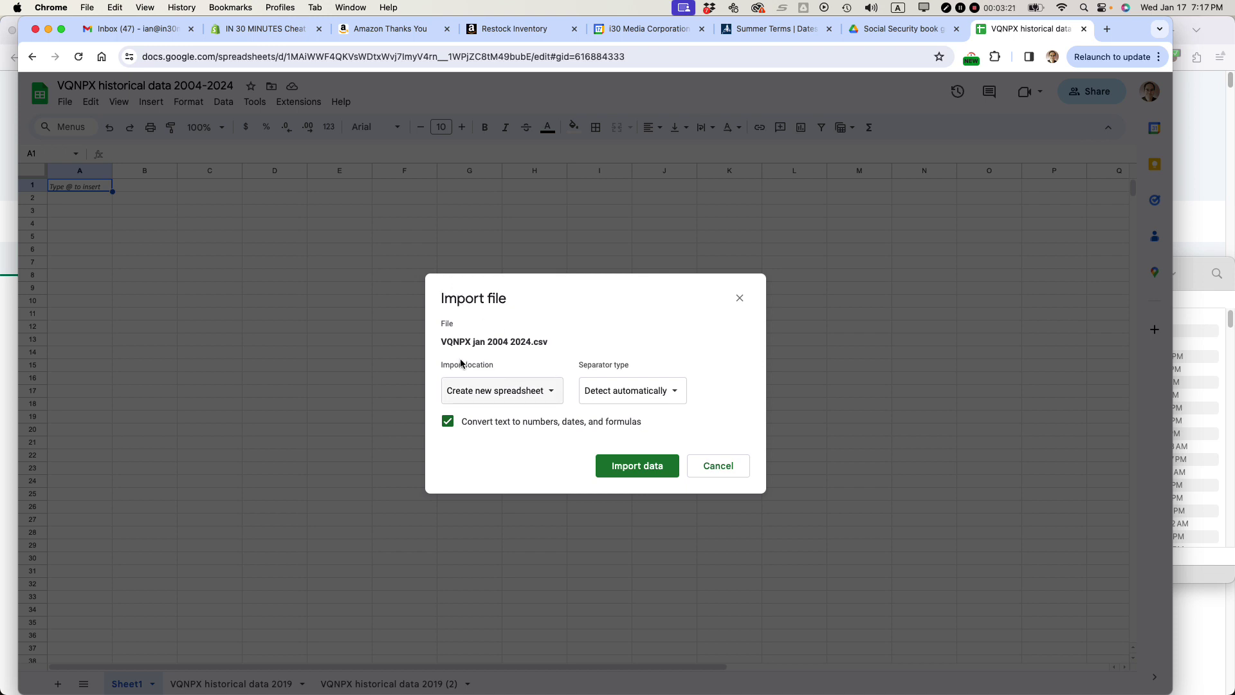
Set the import location to Replace data at selected cell, then return to Finder
left_click(557, 400)
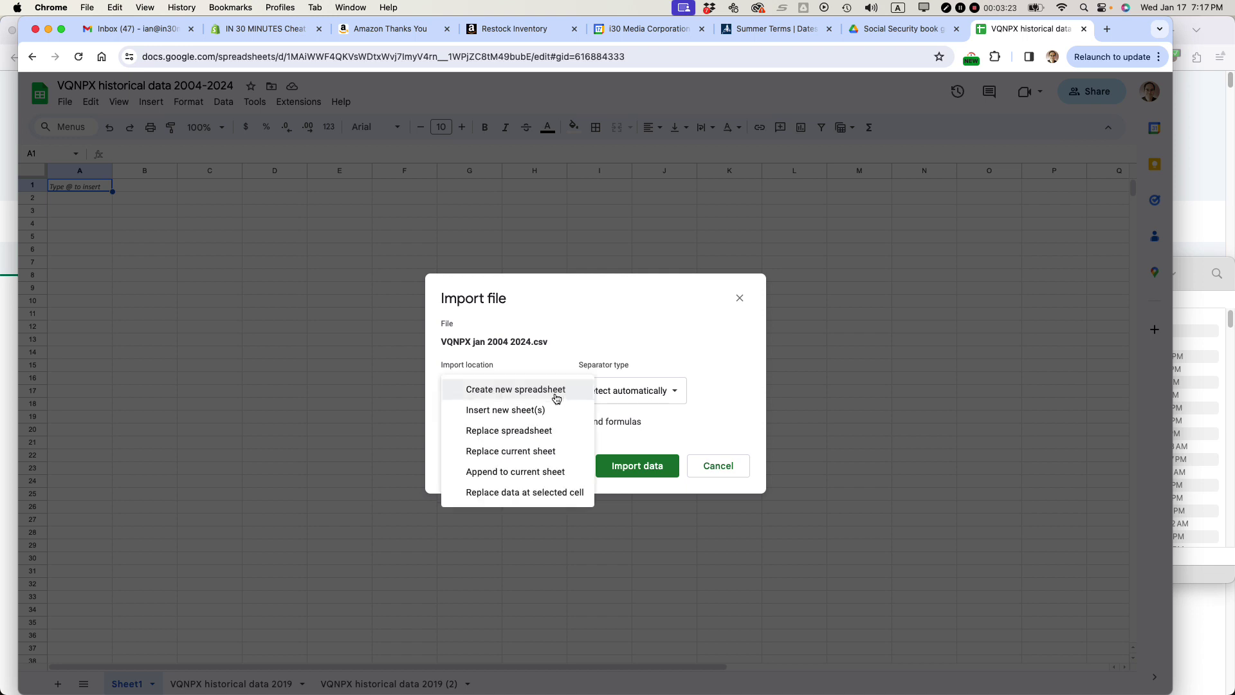
left_click(526, 493)
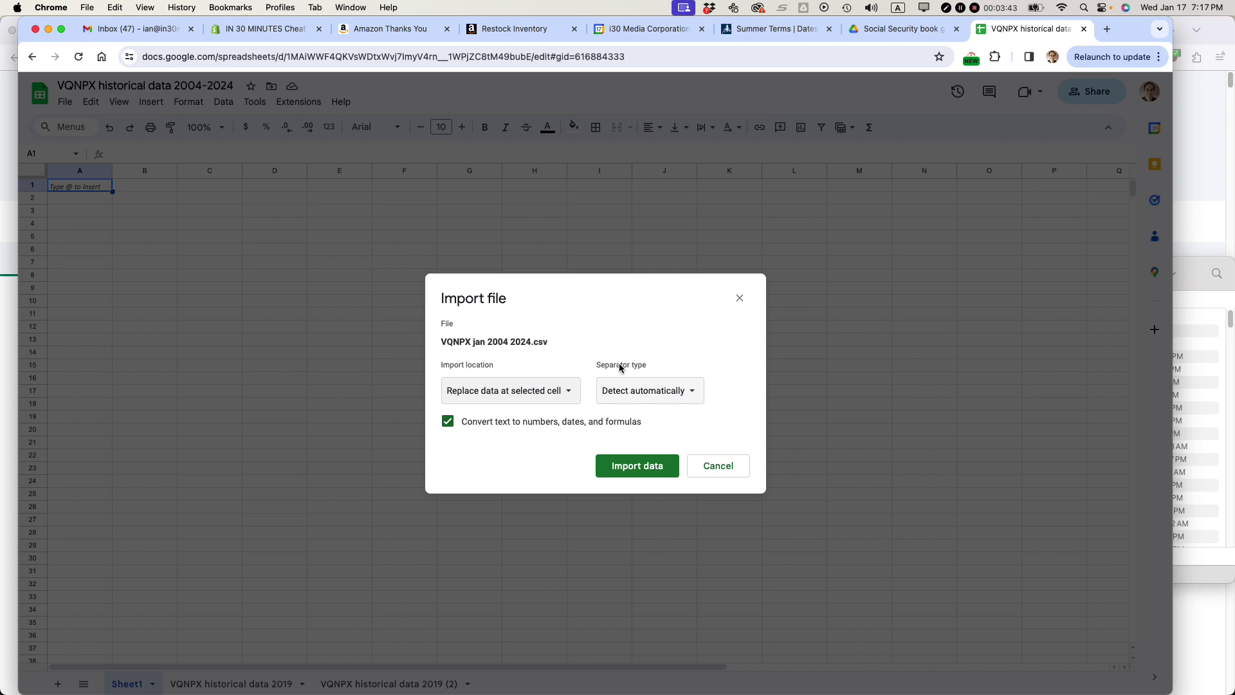
key("super+Tab")
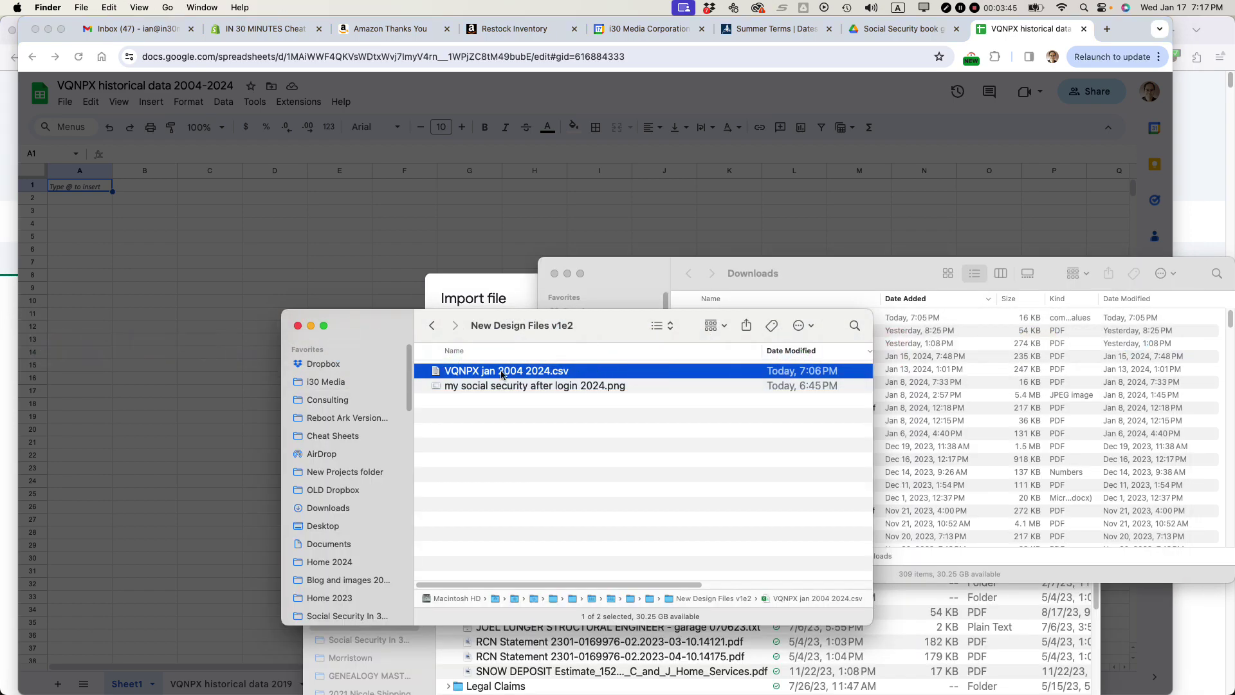
Inspect the CSV's raw rows in TextEdit with enlarged, unwrapped text, then return to Sheets
right_click(474, 372)
mouse_move(499, 326)
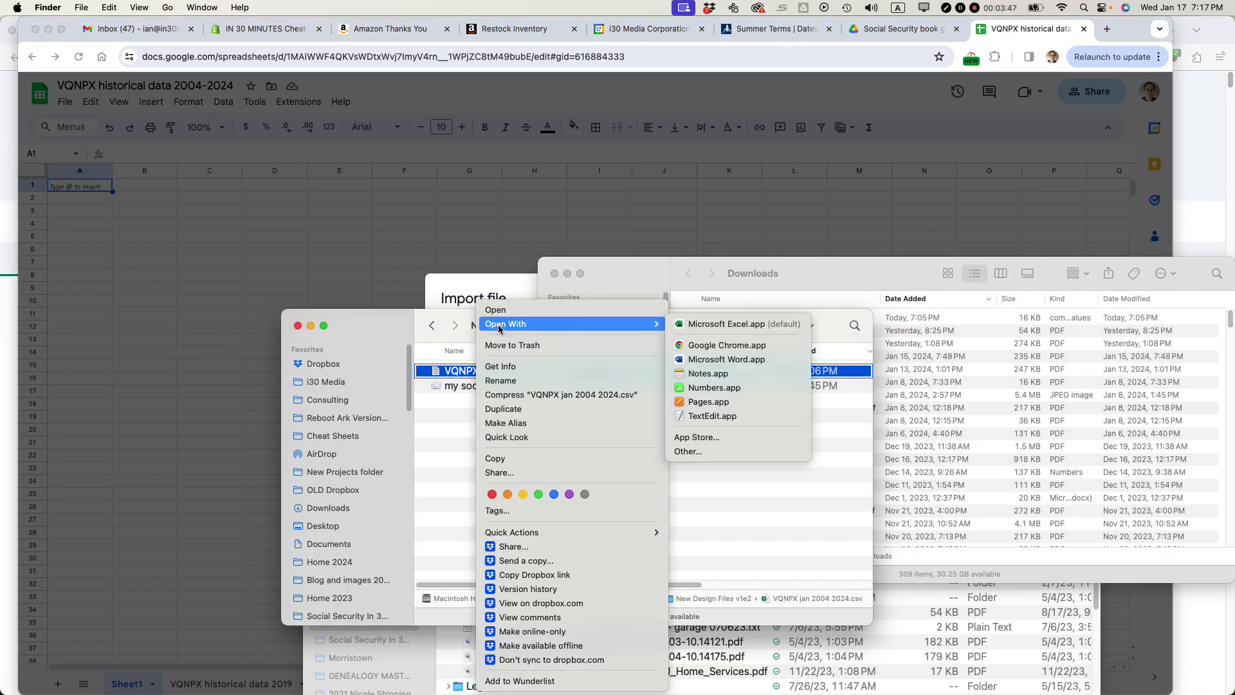
left_click(728, 419)
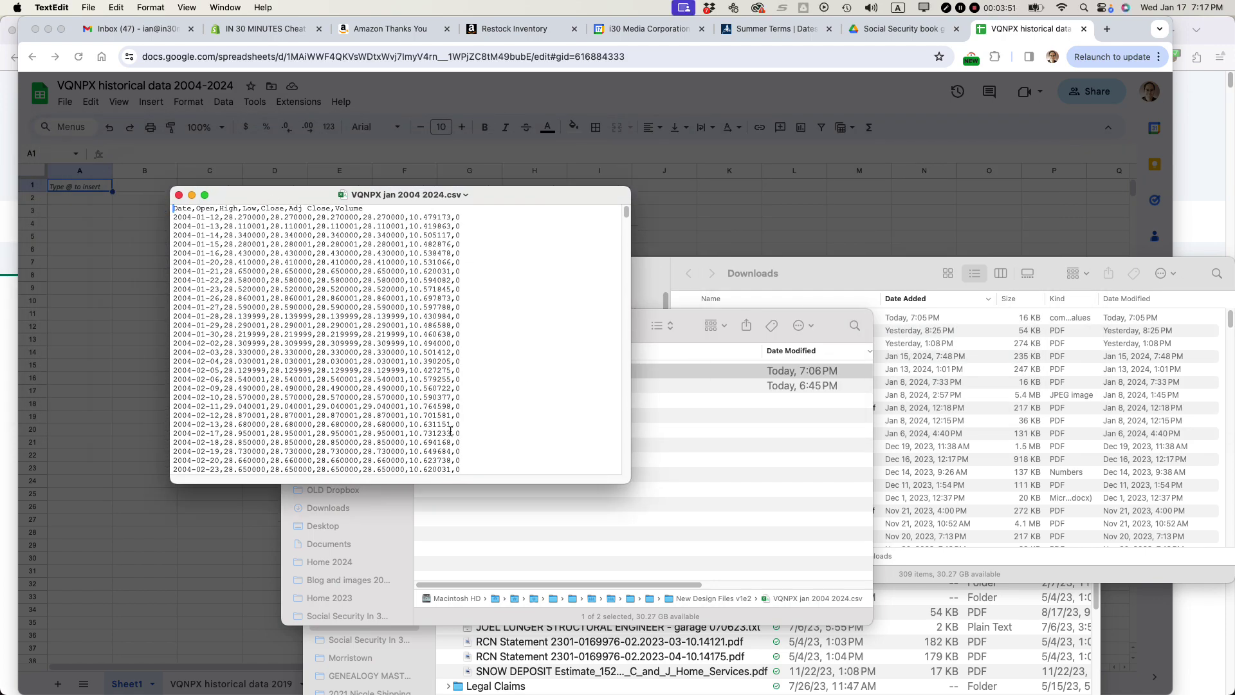
key("super+plus")
key("super+plus")
key("super+plus")
key("super+plus")
key("super+plus")
key("super+plus")
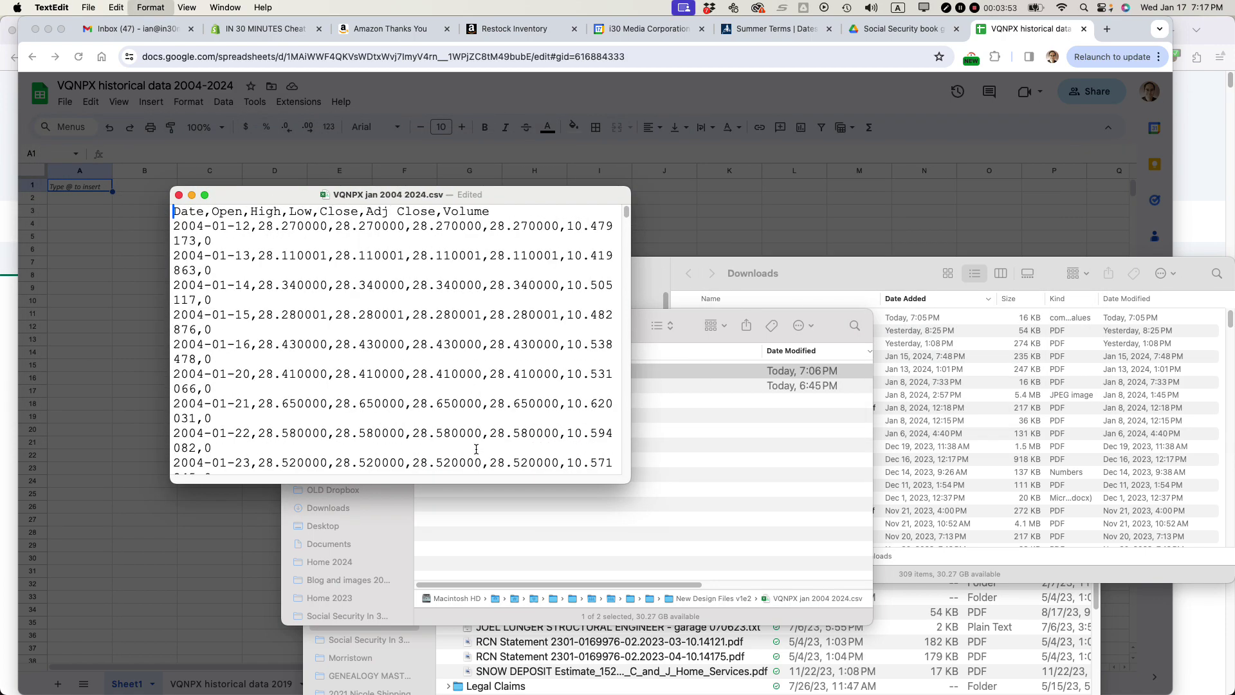
left_click_drag(631, 482, 970, 610)
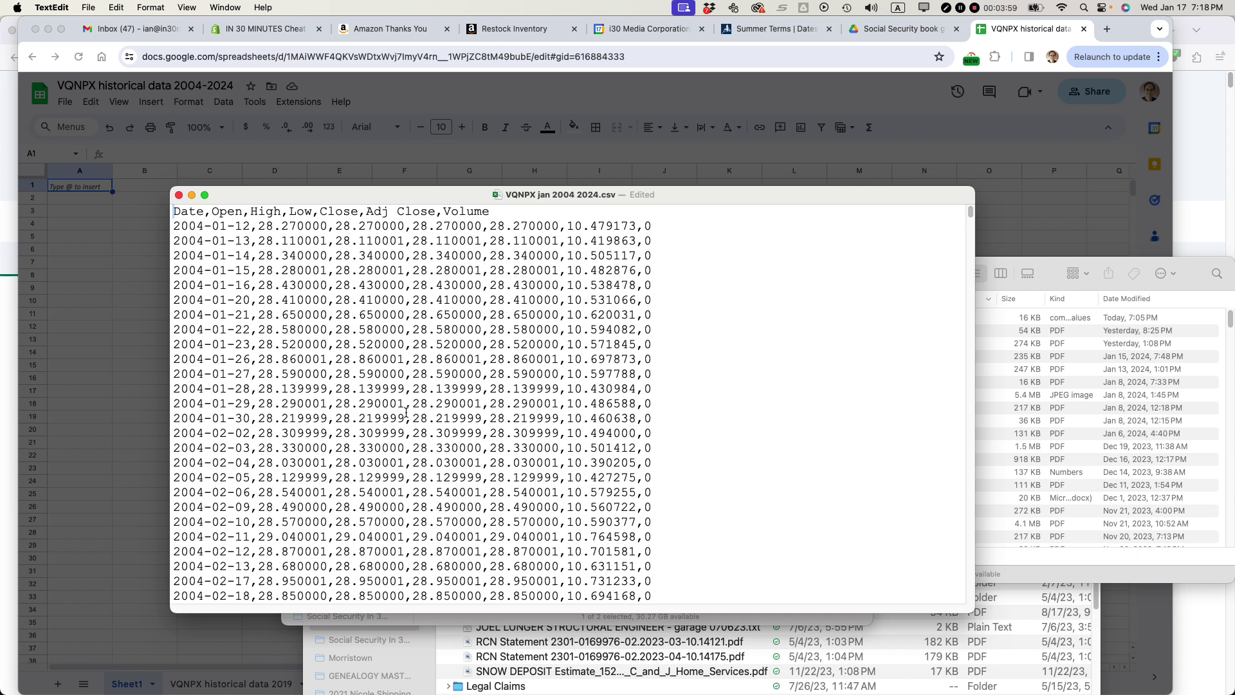
key("super+Tab")
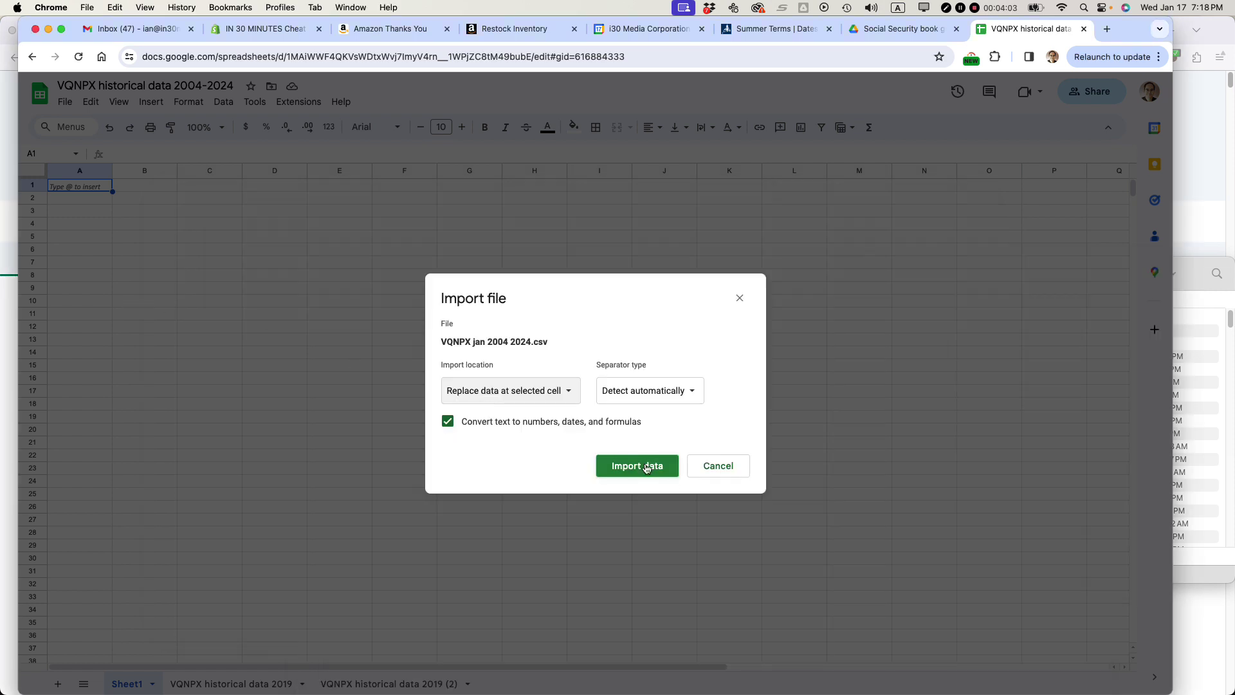
Import the CSV into Sheet1 and zoom the sheet to 150%
left_click(626, 468)
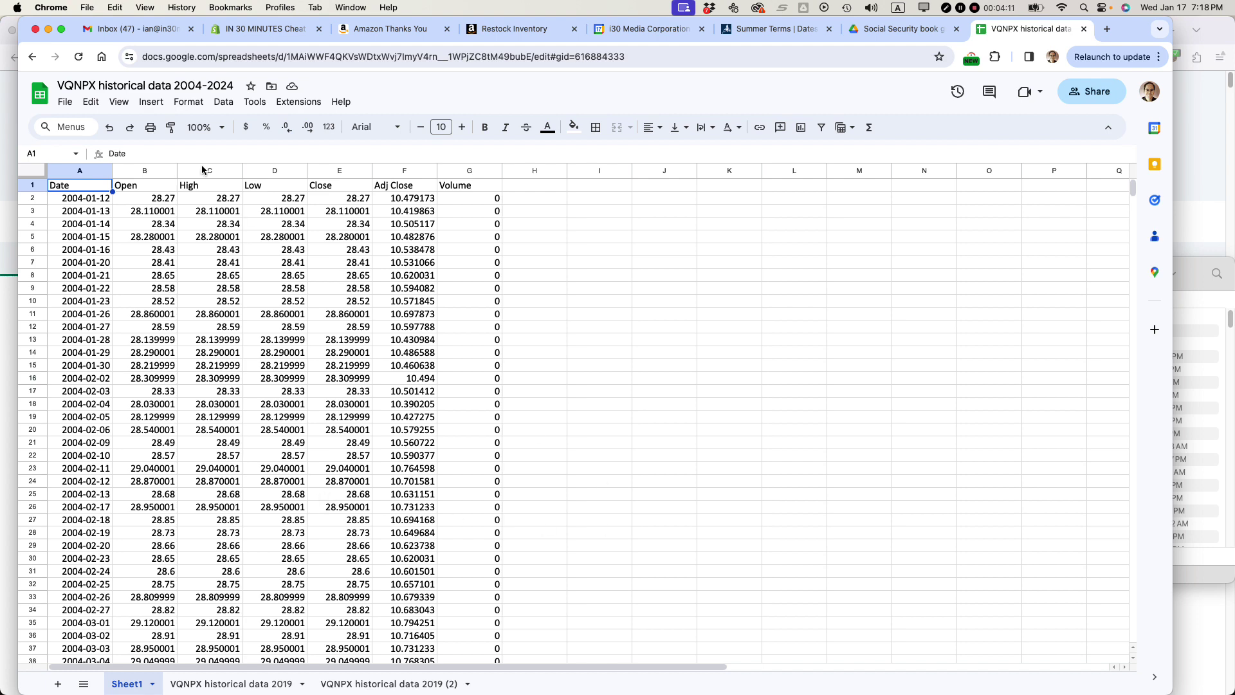
left_click(213, 127)
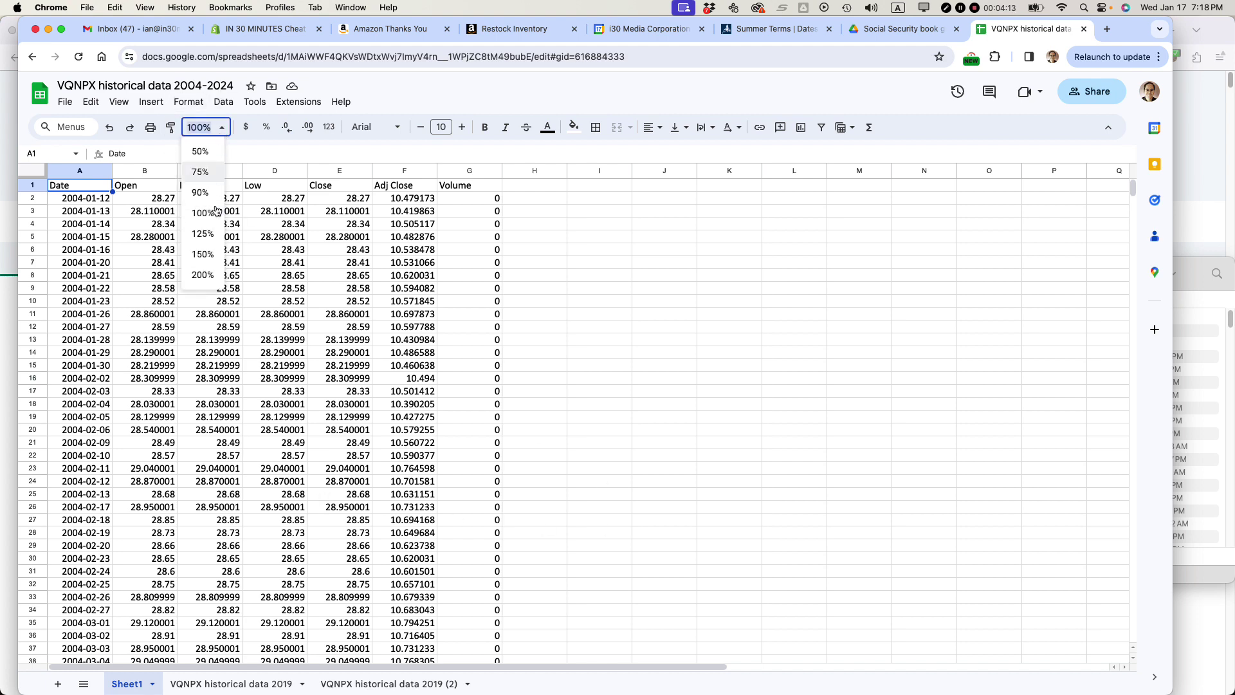
left_click(203, 254)
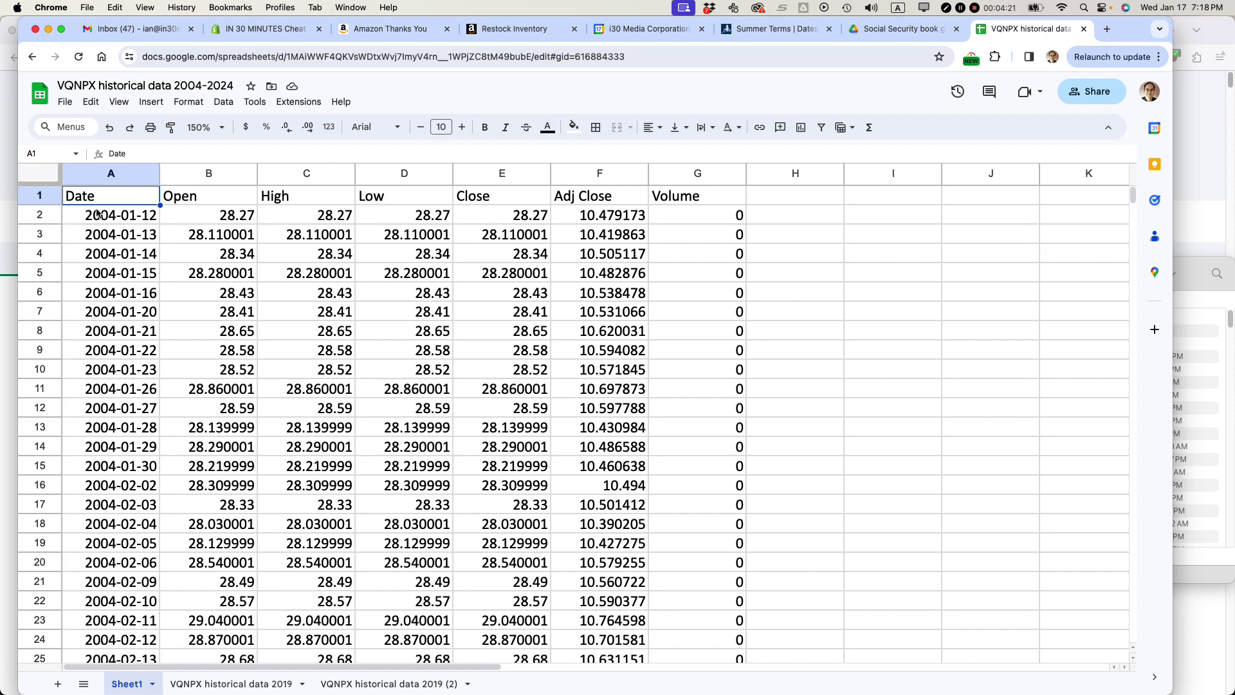
Delete the Open, High and Low columns
left_click(203, 174)
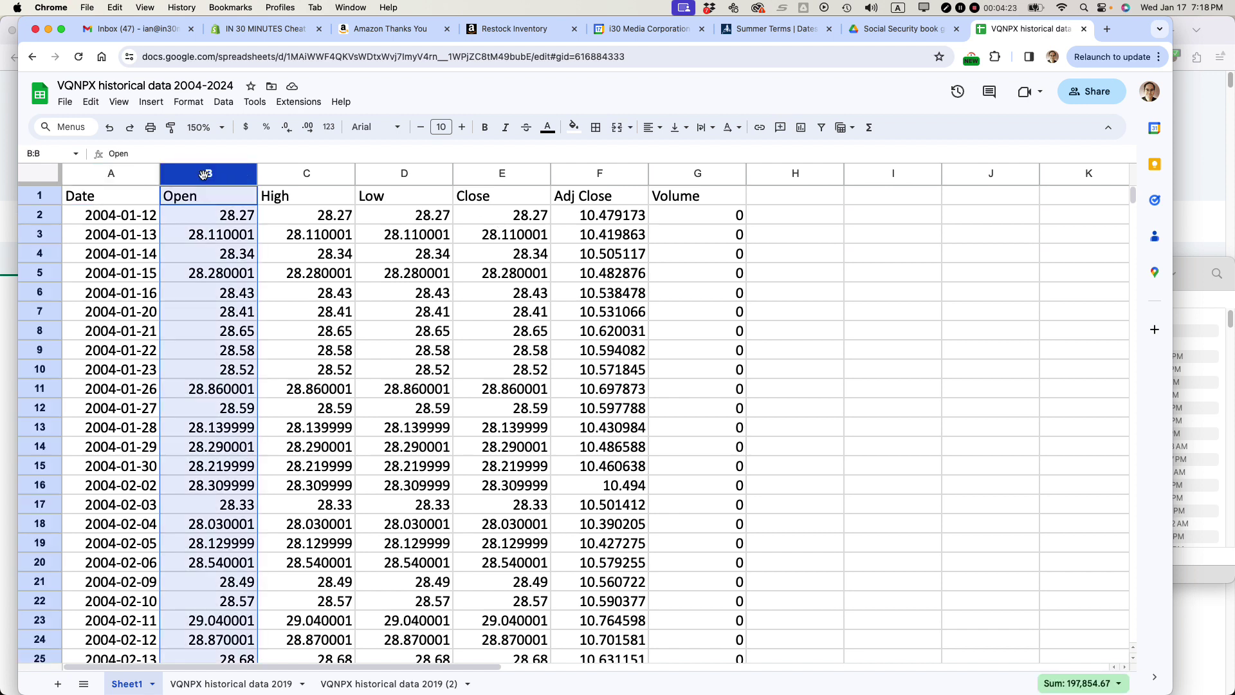
left_click_drag(204, 173, 404, 174)
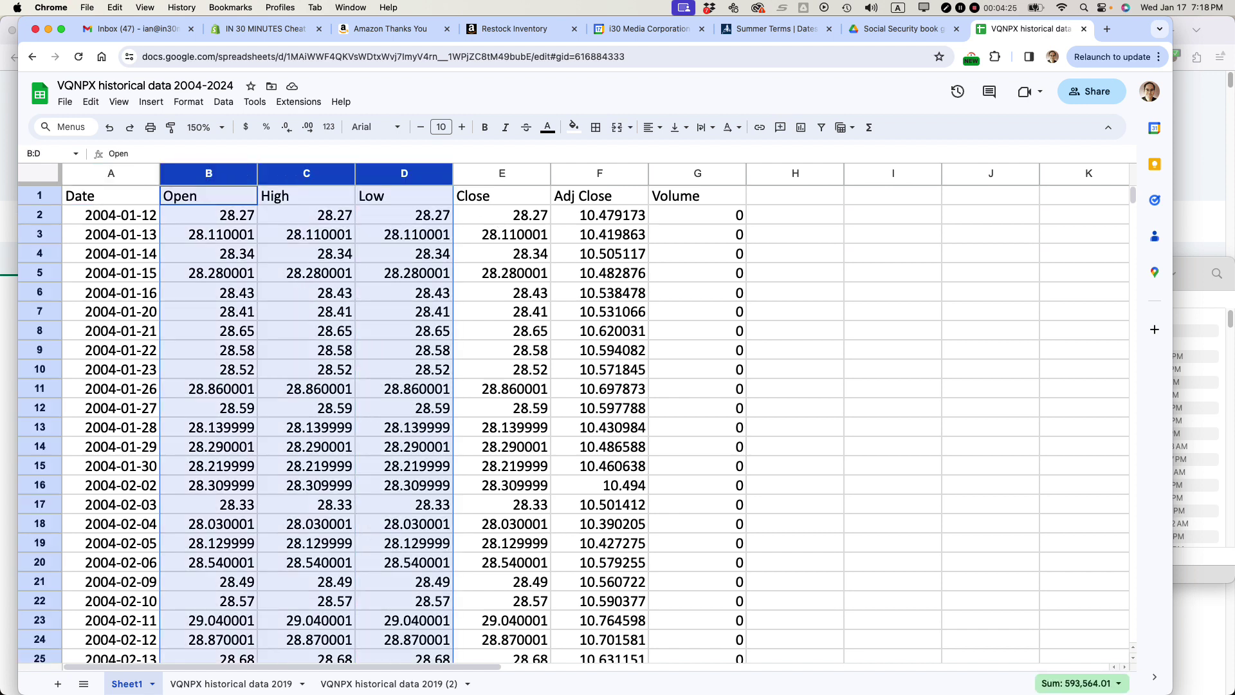
right_click(225, 180)
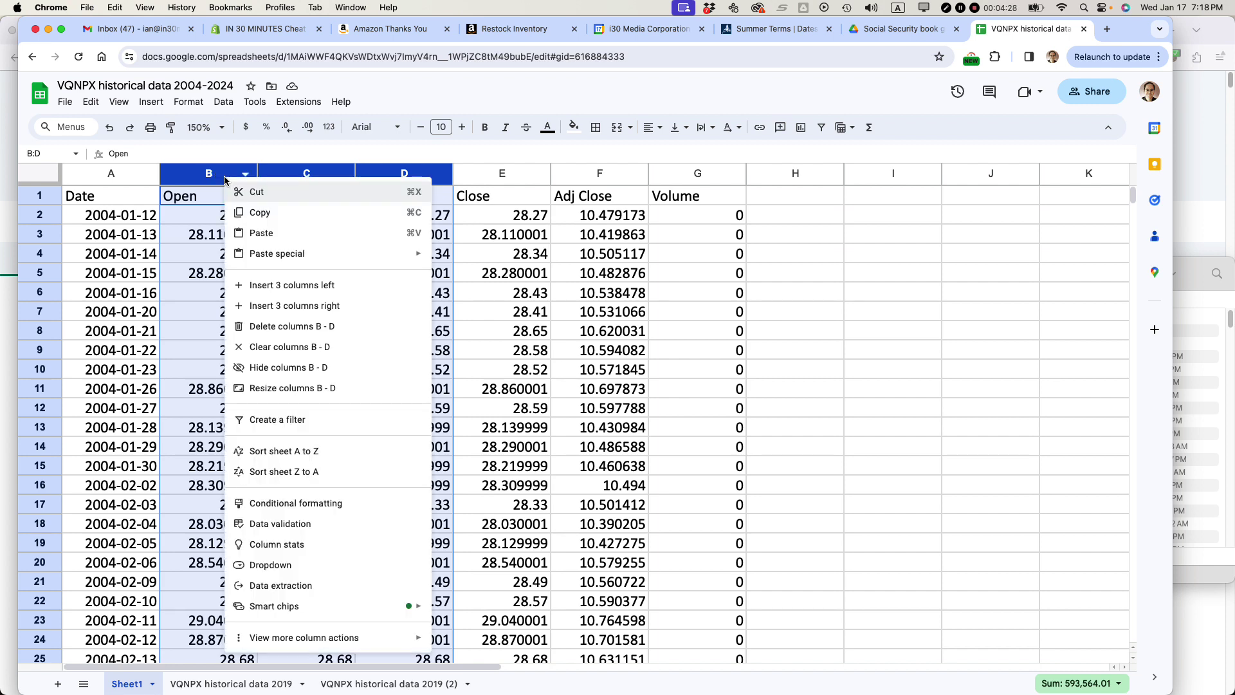
left_click(269, 328)
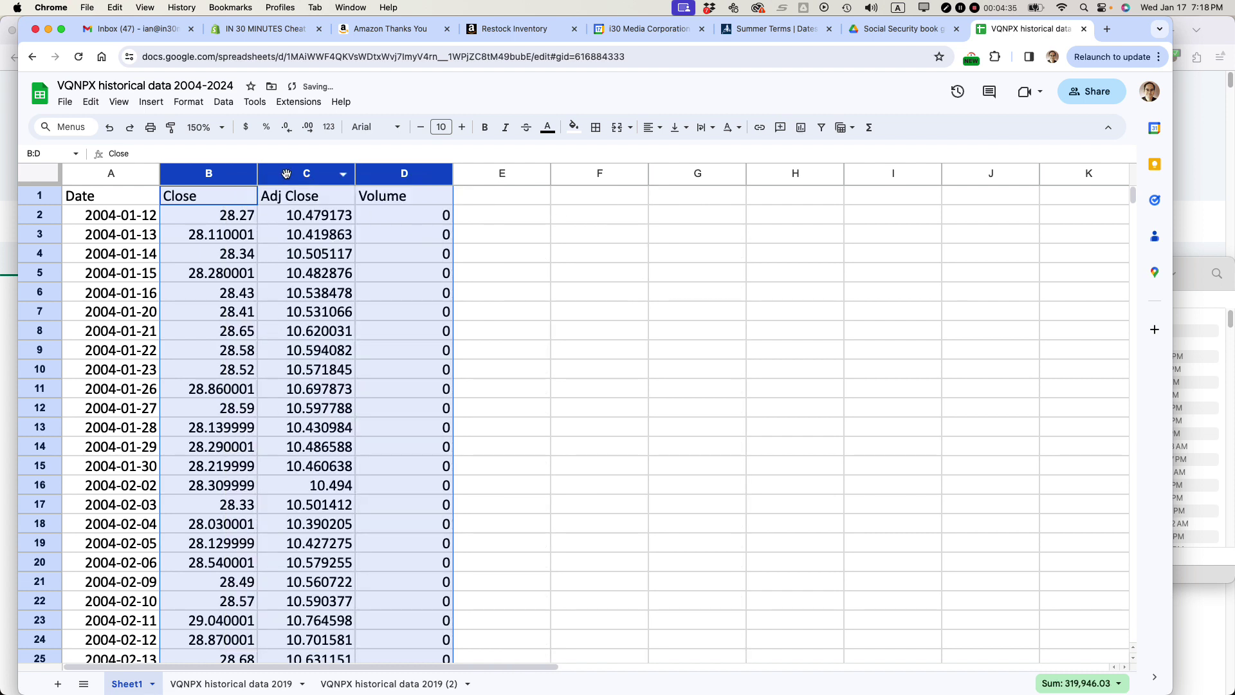
left_click(540, 255)
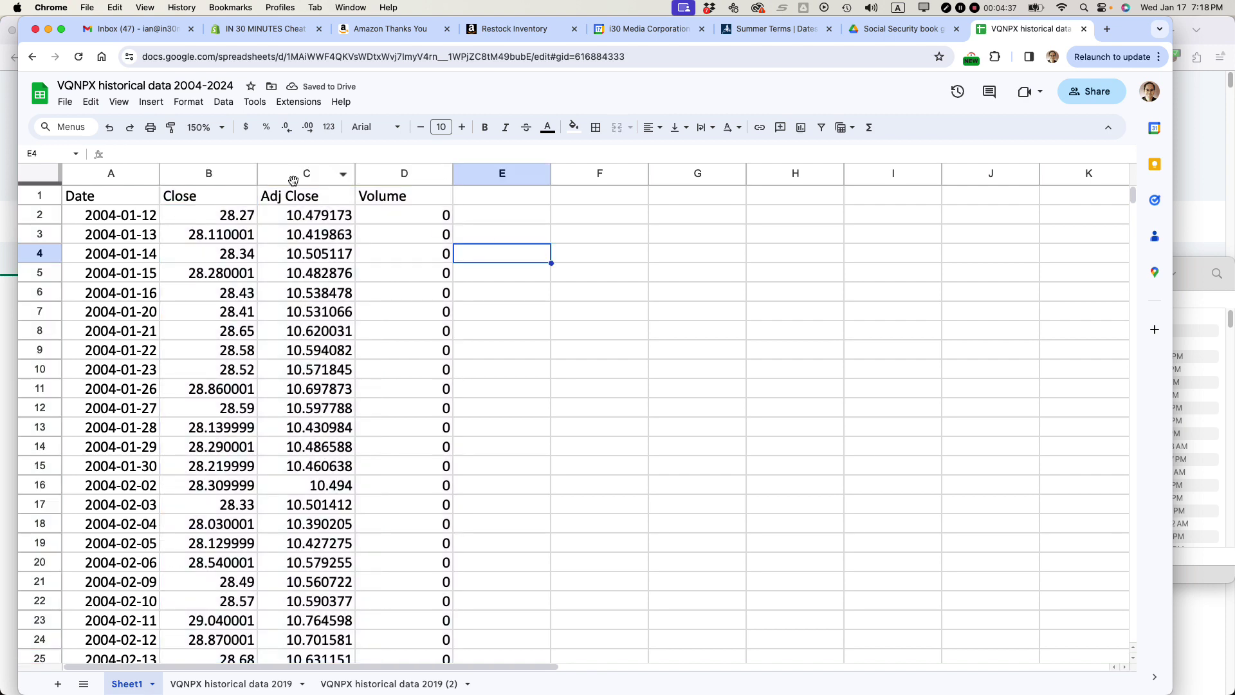
Delete the Adj Close and Volume columns, leaving only Date and Close
left_click(293, 174)
key("shift+Right")
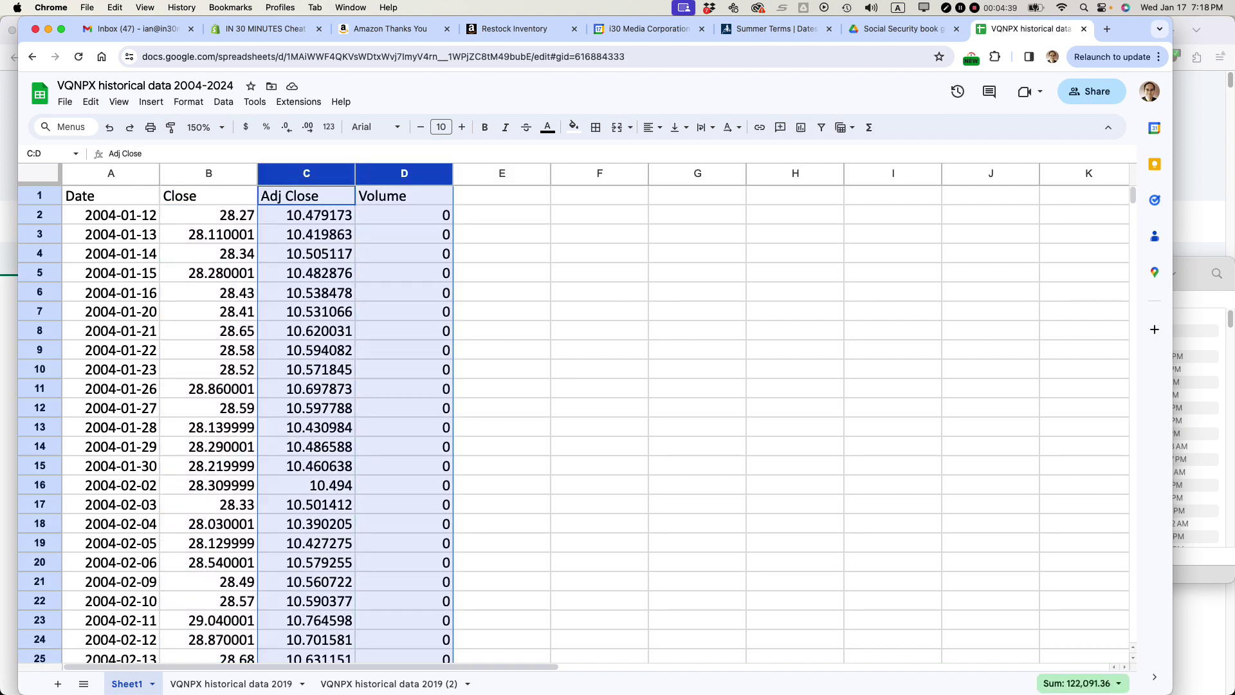
right_click(294, 175)
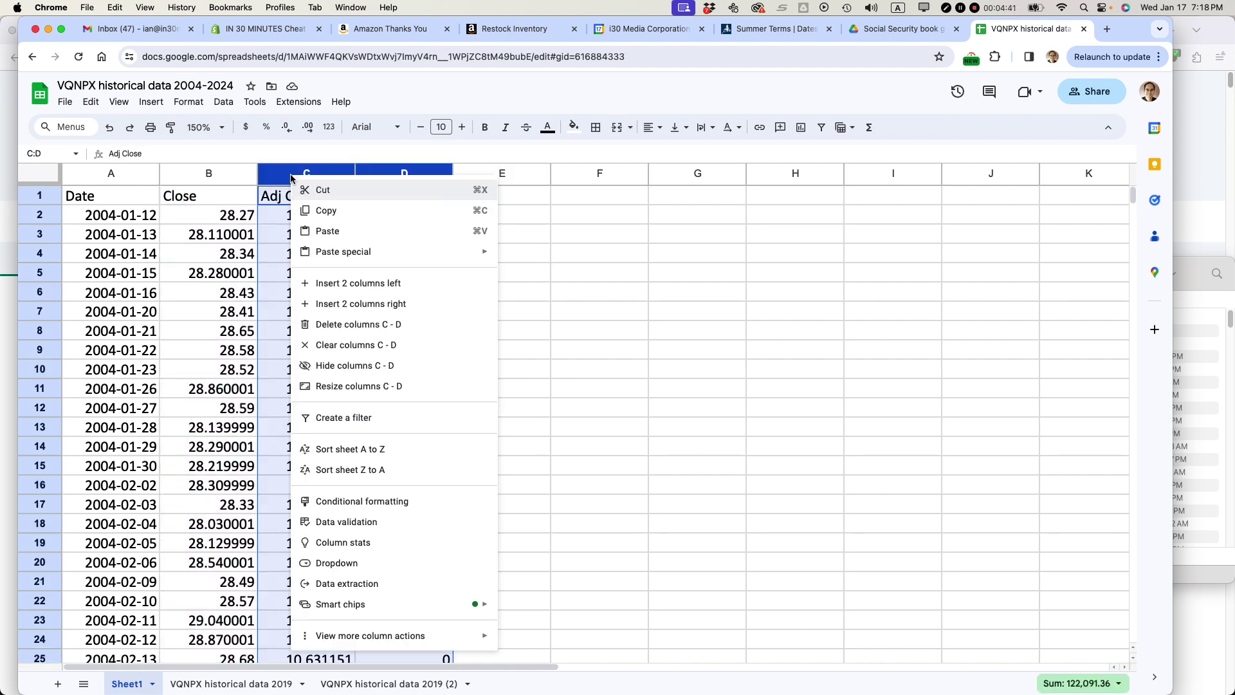
left_click(371, 324)
left_click(569, 293)
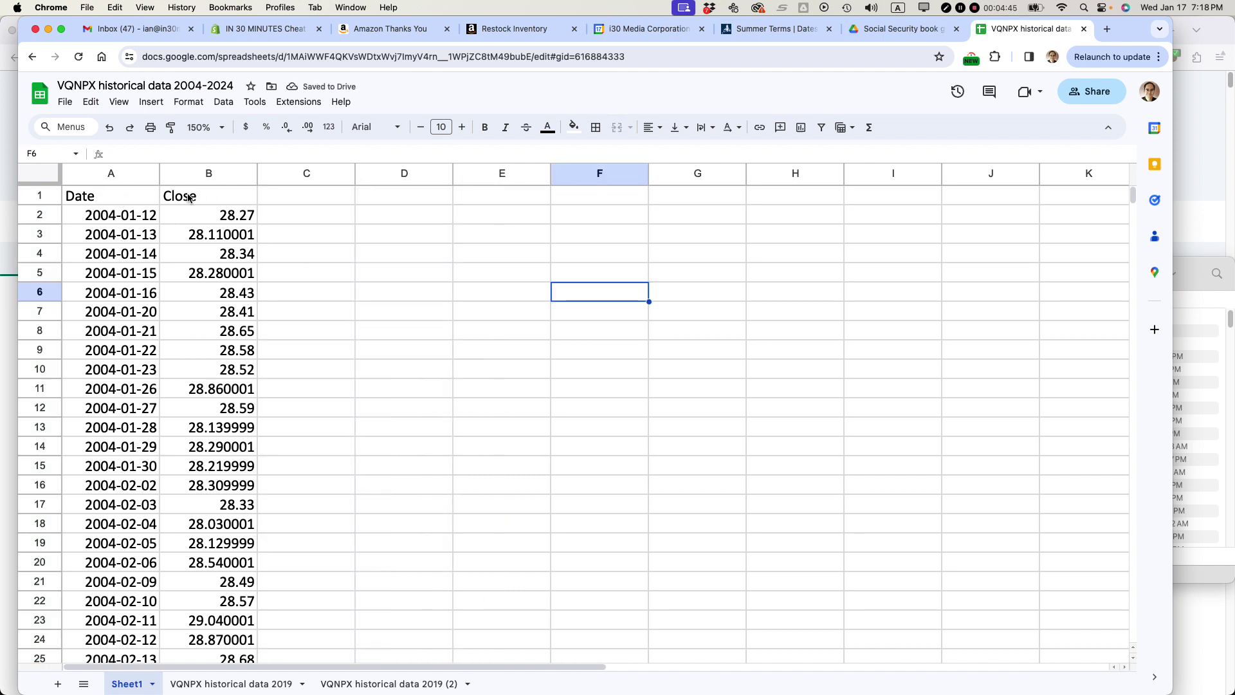
Check the chart in the Word document, then return to the spreadsheet and select row 1
key("ctrl+F3")
key("Right")
key("Right")
key("Right")
key("Right")
key("Right")
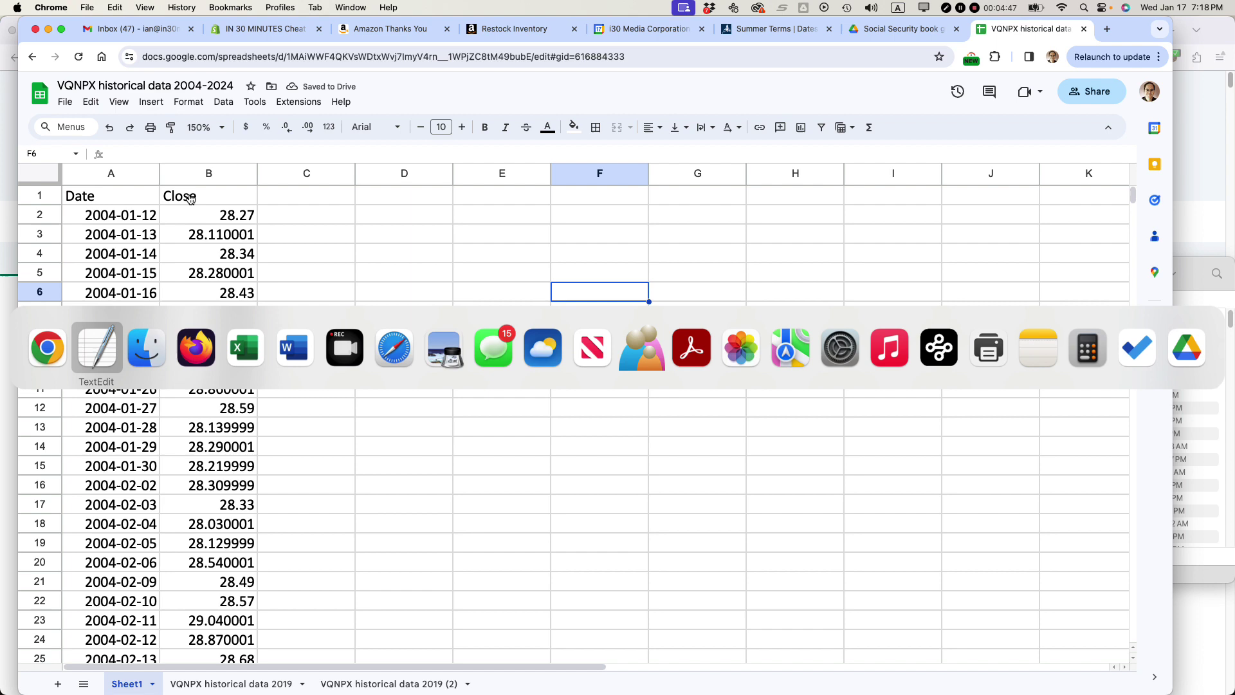
key("Return")
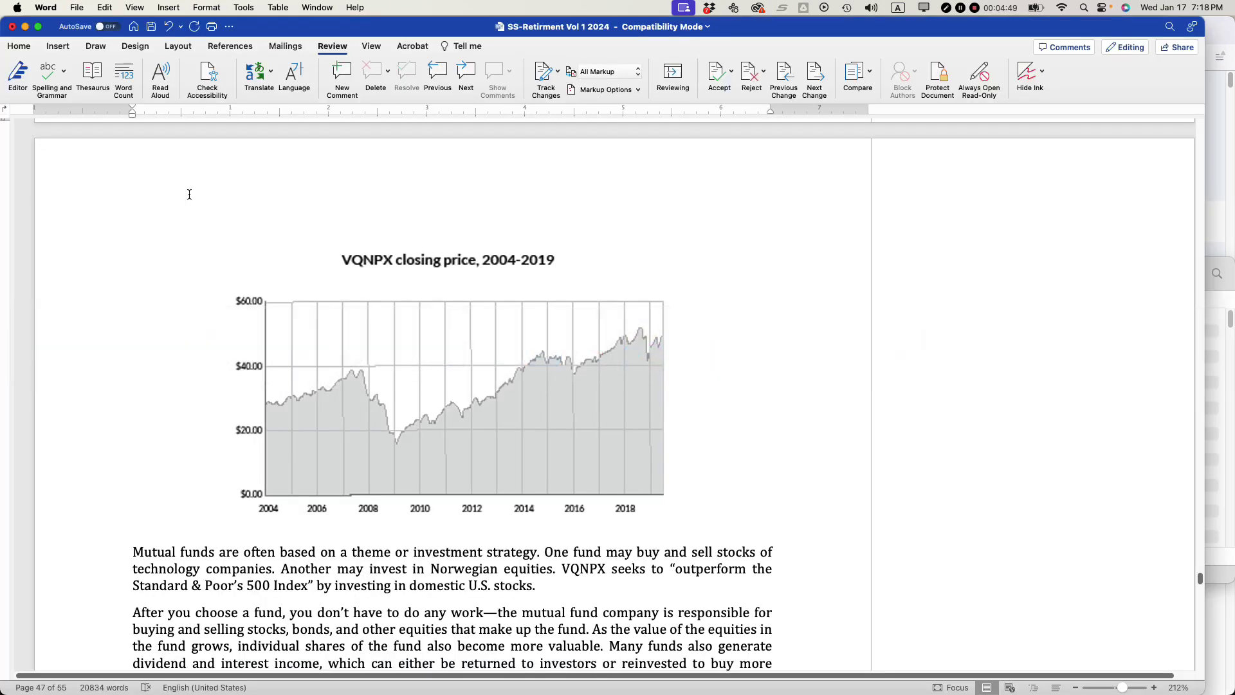
key("super+Tab")
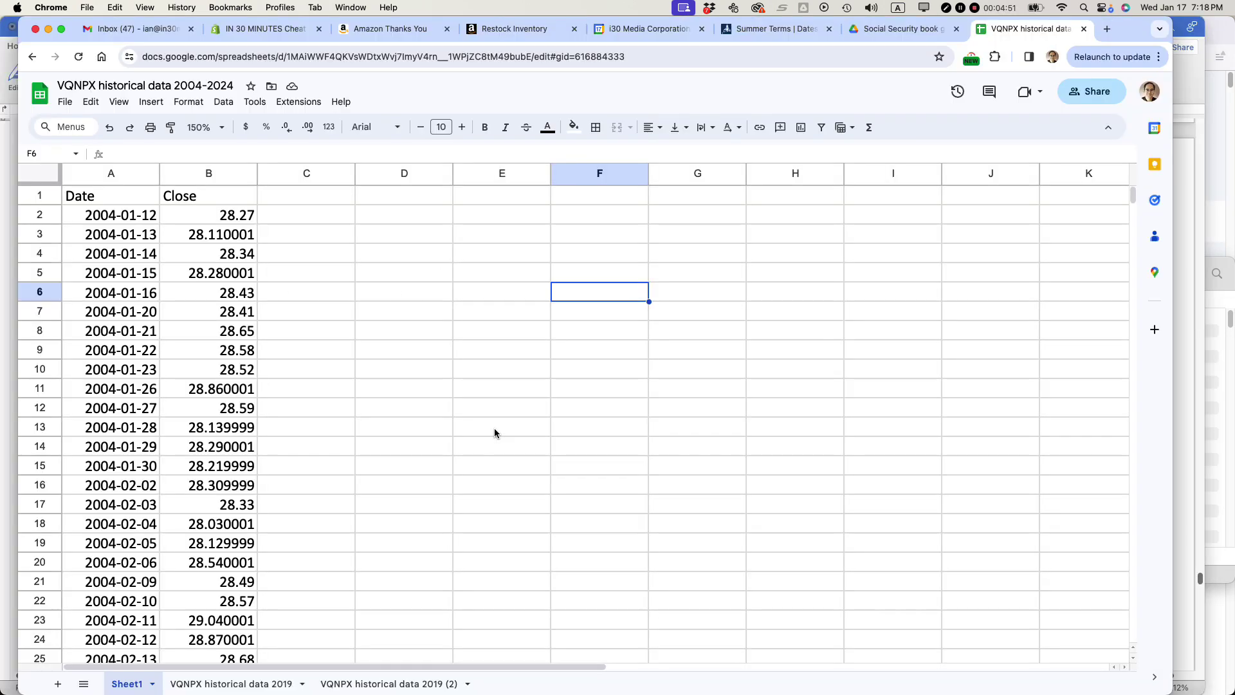
left_click(41, 195)
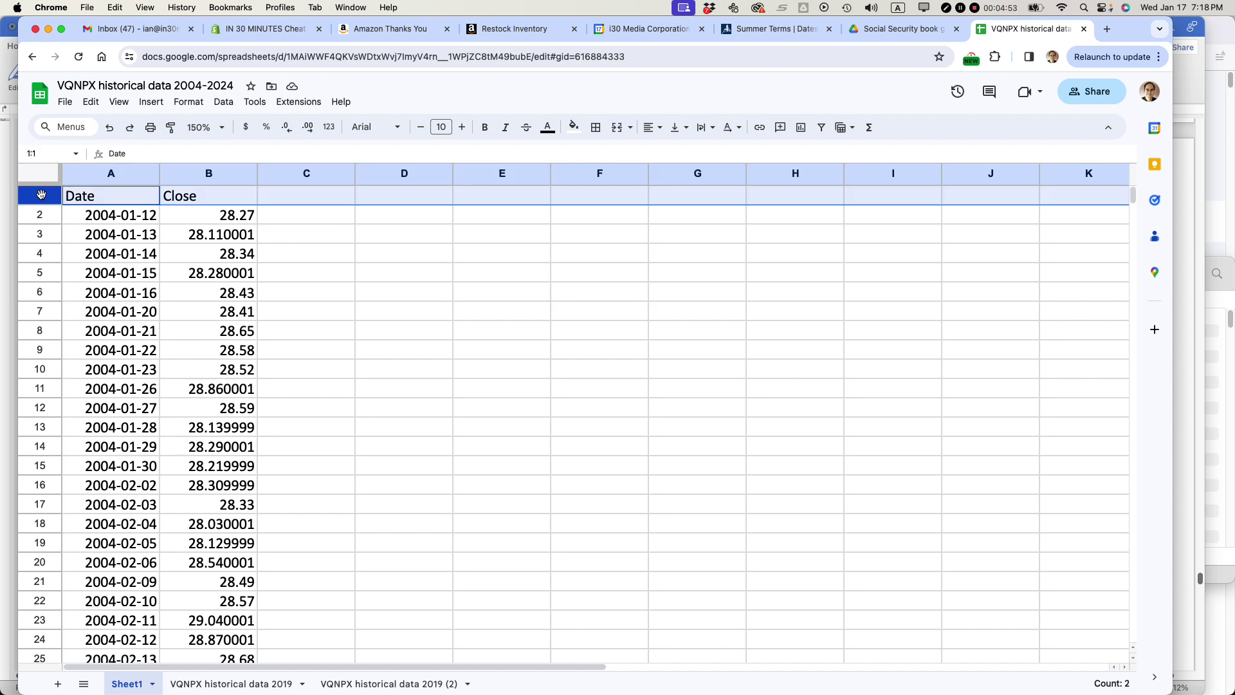
Freeze row 1 with the Date and Close headers and scroll to confirm it stays fixed
left_click(119, 102)
mouse_move(166, 149)
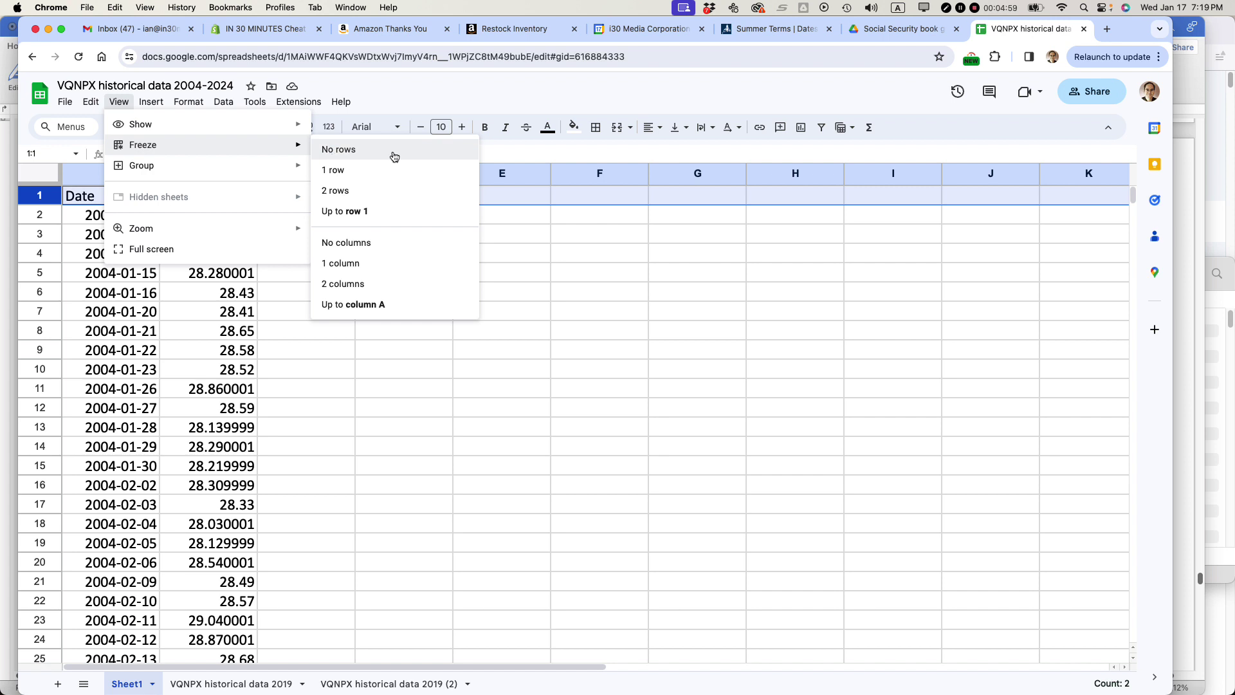
left_click(358, 171)
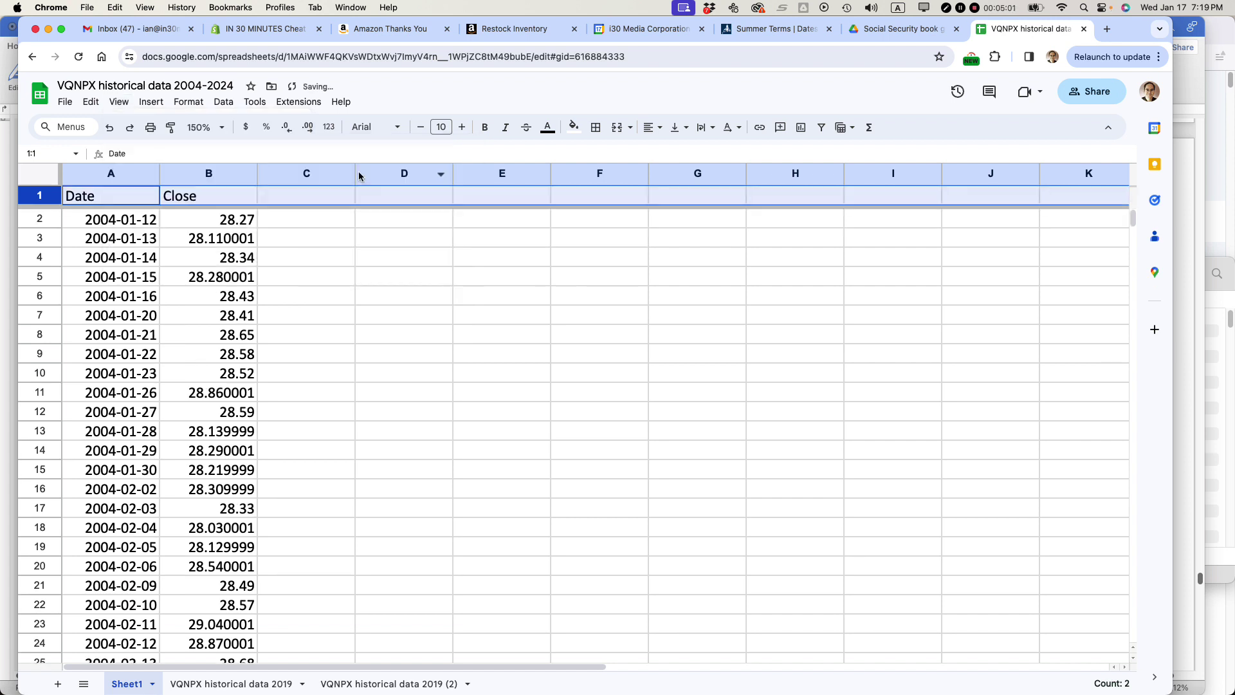
left_click(350, 280)
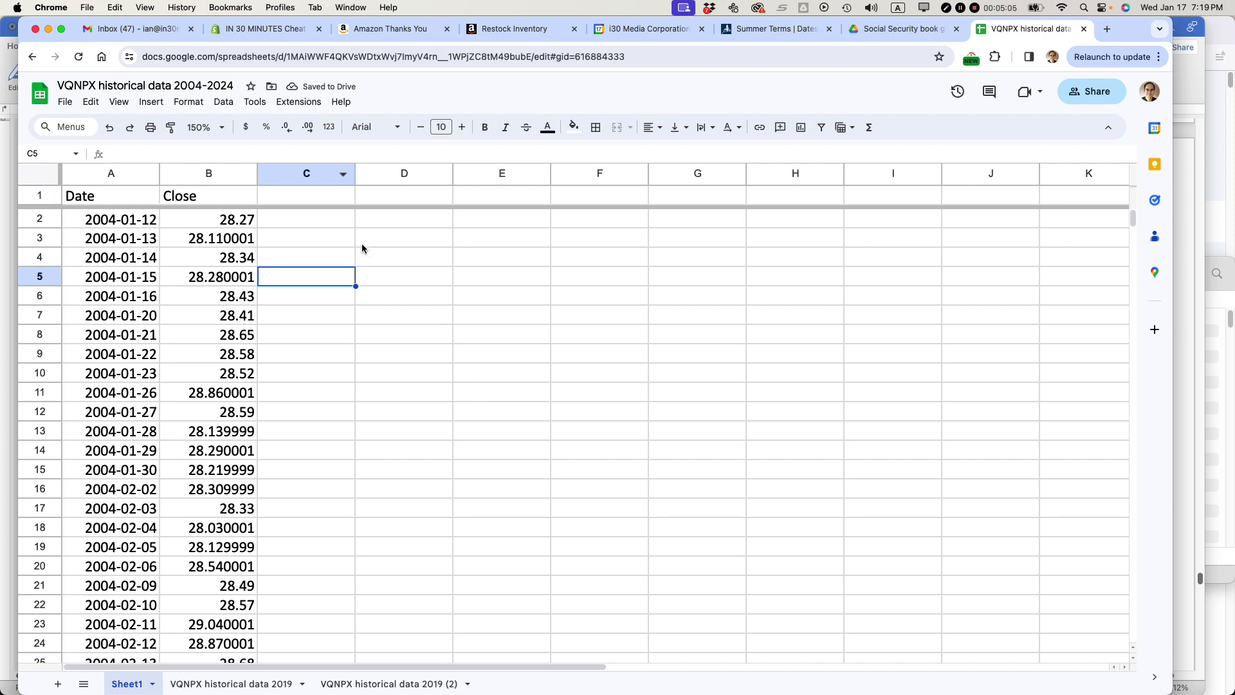
scroll(355, 261, "down", 10)
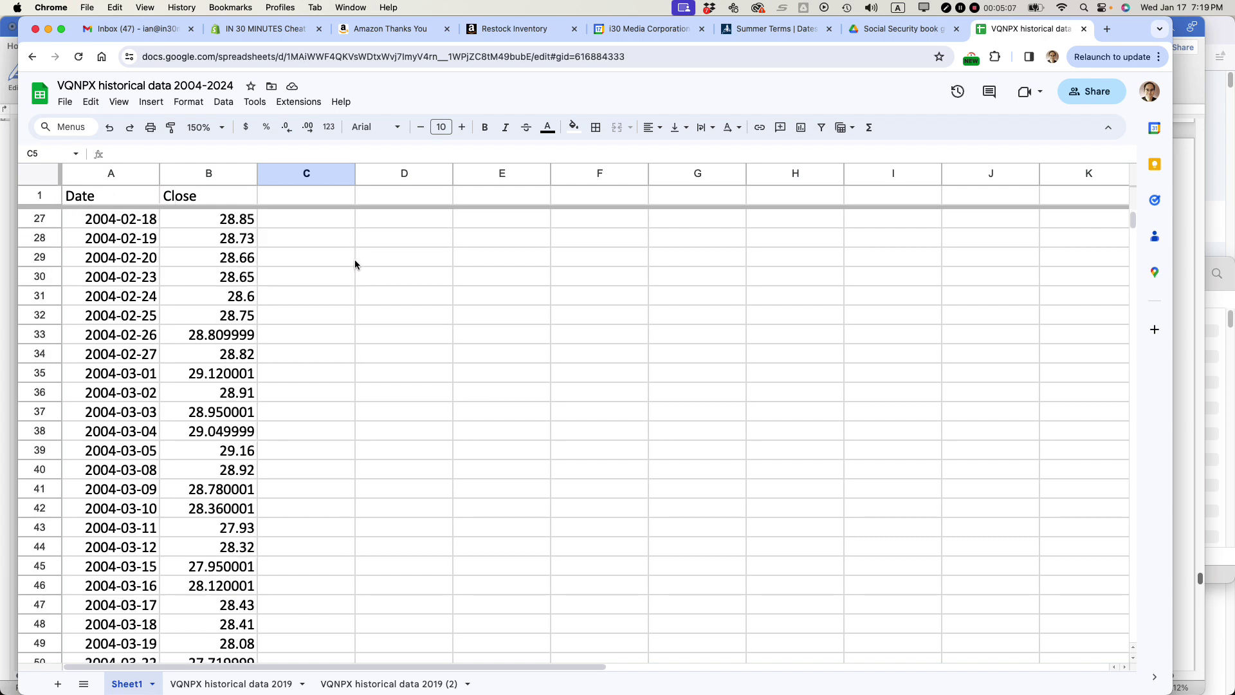
scroll(375, 263, "down", 7)
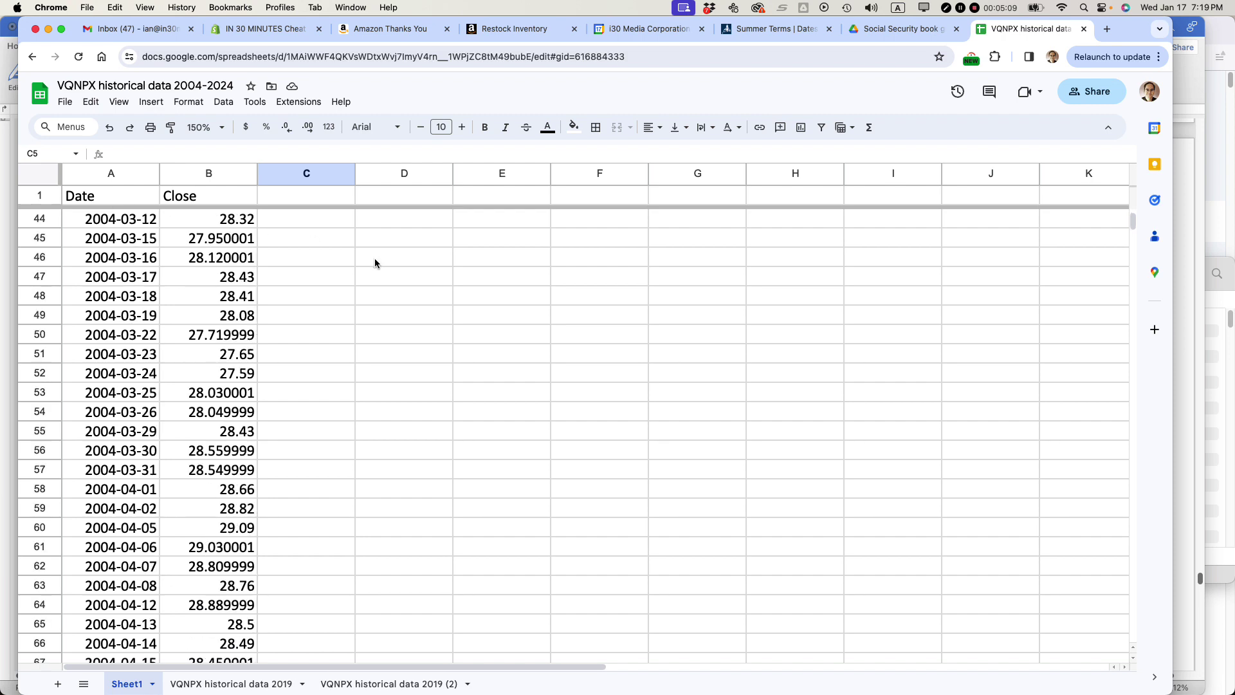
scroll(375, 263, "down", 8)
scroll(345, 286, "up", 20)
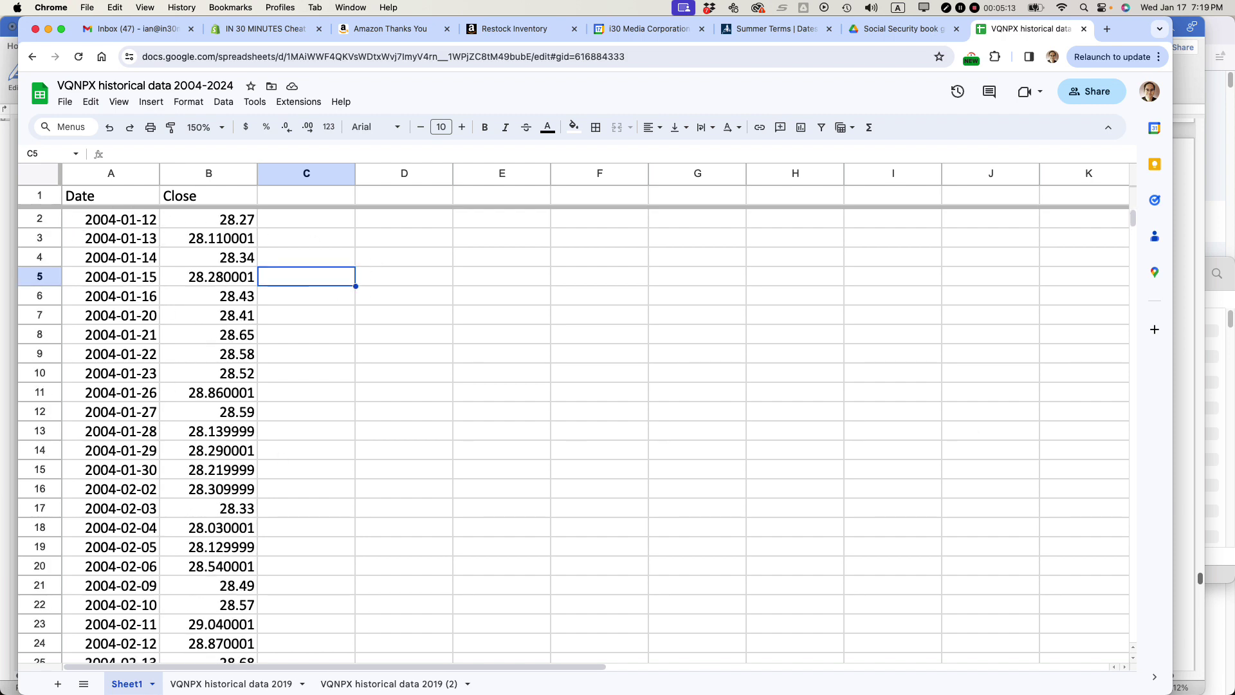
Scroll to the end of the data and delete row 5039, the 2024-01-17 row with null Close
left_click_drag(1130, 218, 1138, 646)
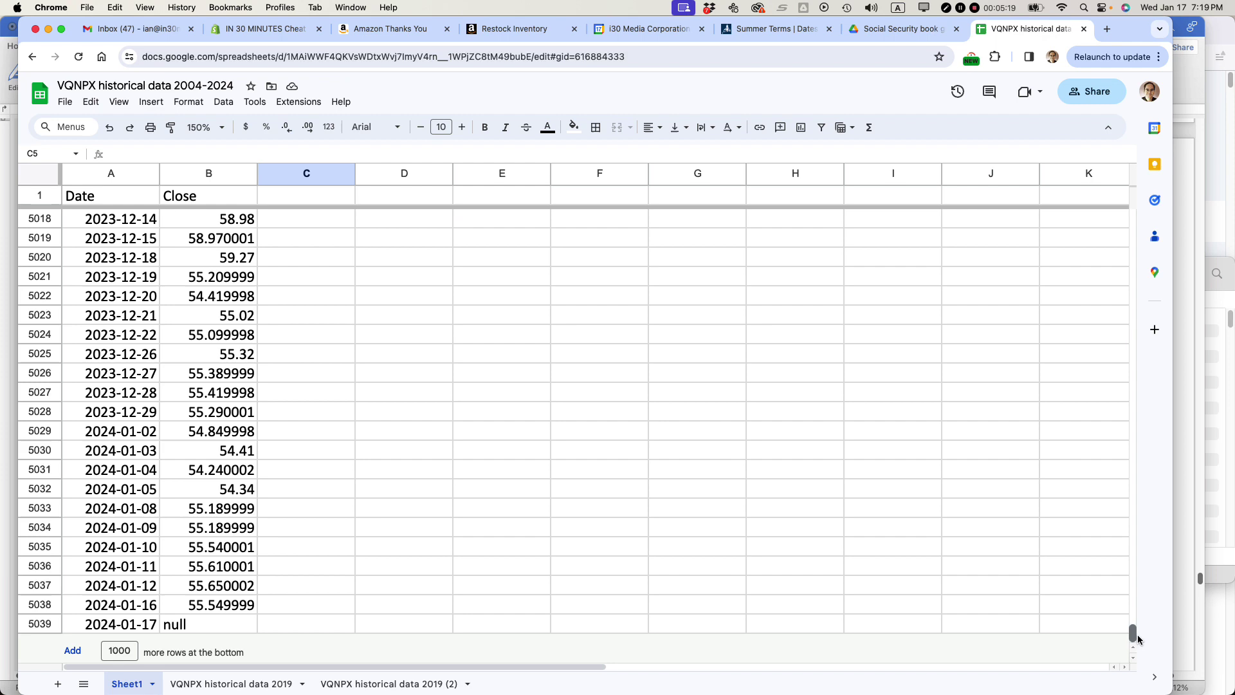
scroll(1135, 632, "up", 5)
scroll(502, 559, "down", 5)
right_click(36, 624)
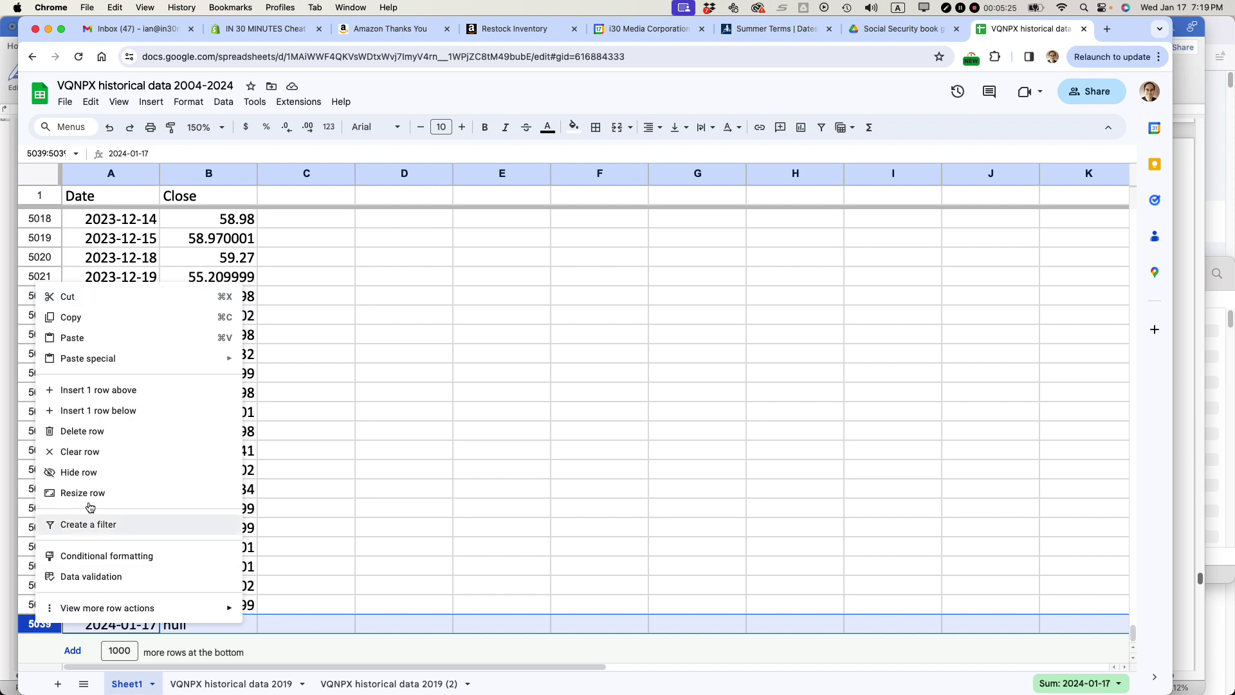
left_click(102, 433)
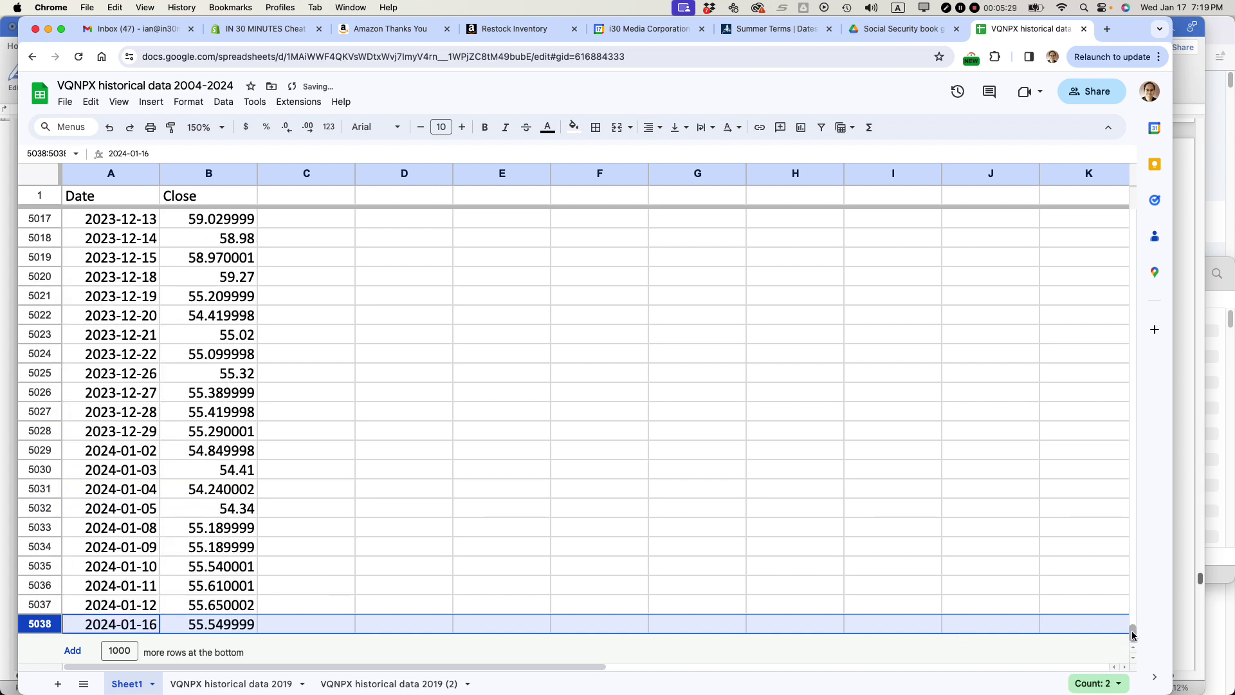
Cut the 2024-01-16 row, paste it one row higher, and return to the top of the sheet
key("ctrl+x")
key("Up")
key("Up")
key("ctrl+v")
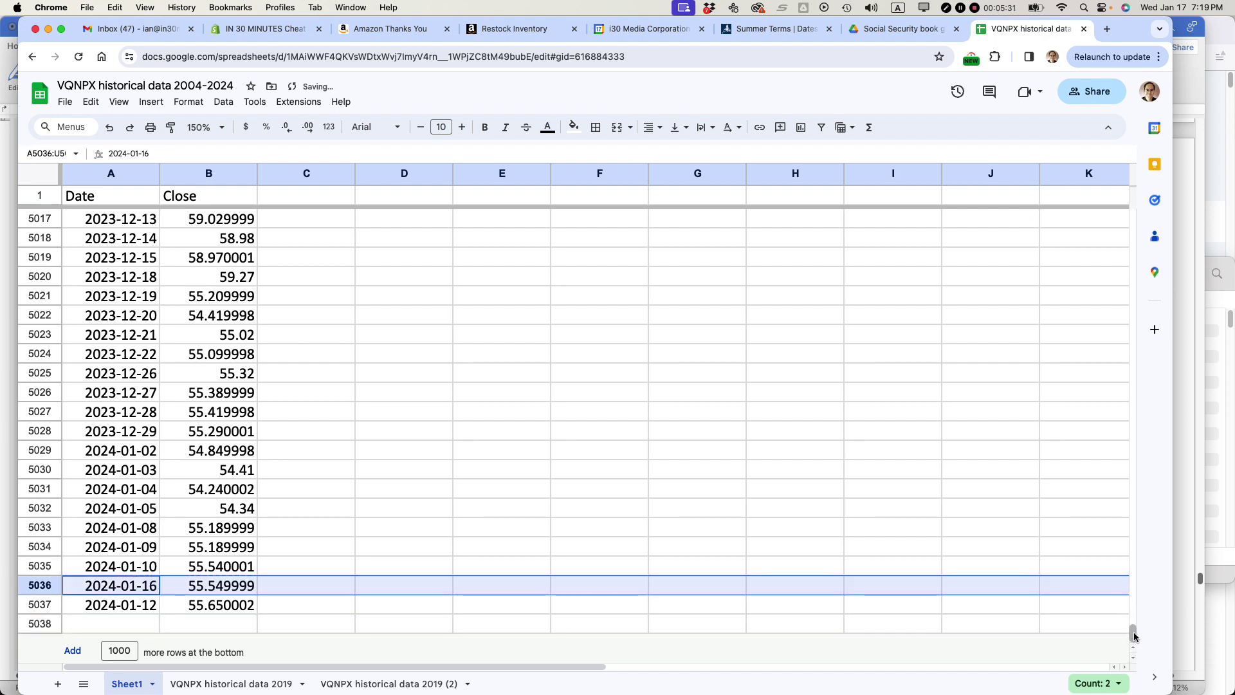
left_click_drag(1134, 637, 1137, 197)
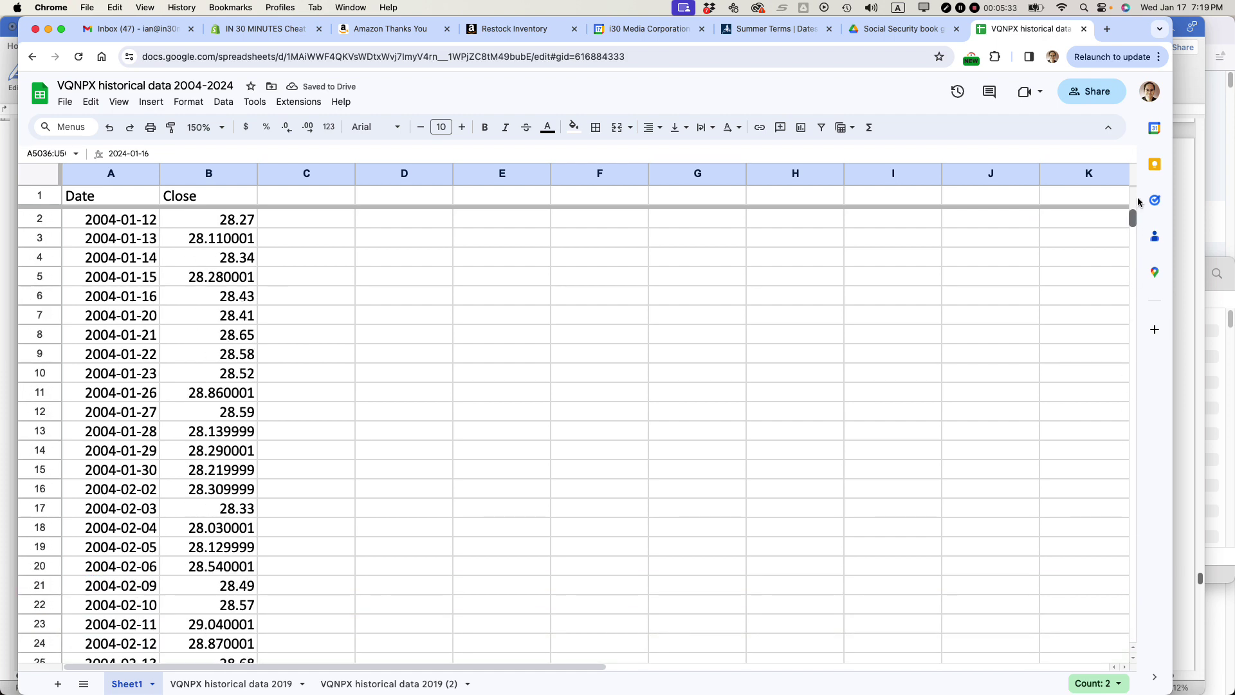
Format the Close column (B) as dollar currency
left_click(222, 219)
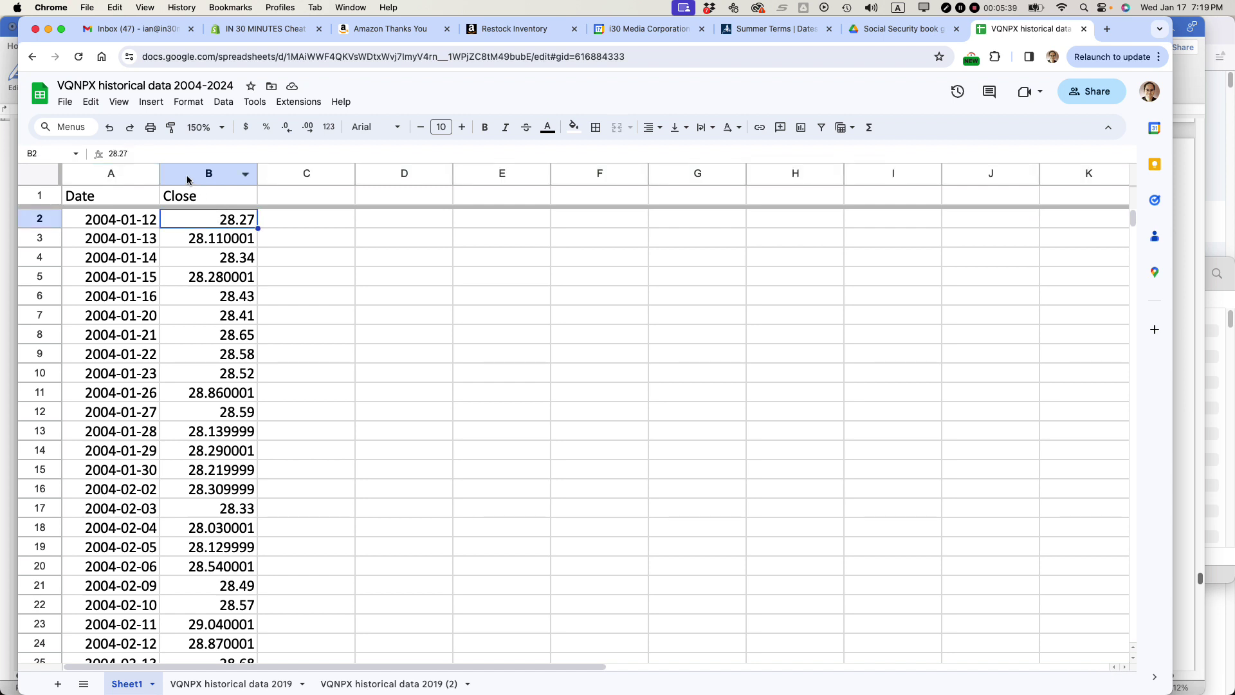
left_click(188, 180)
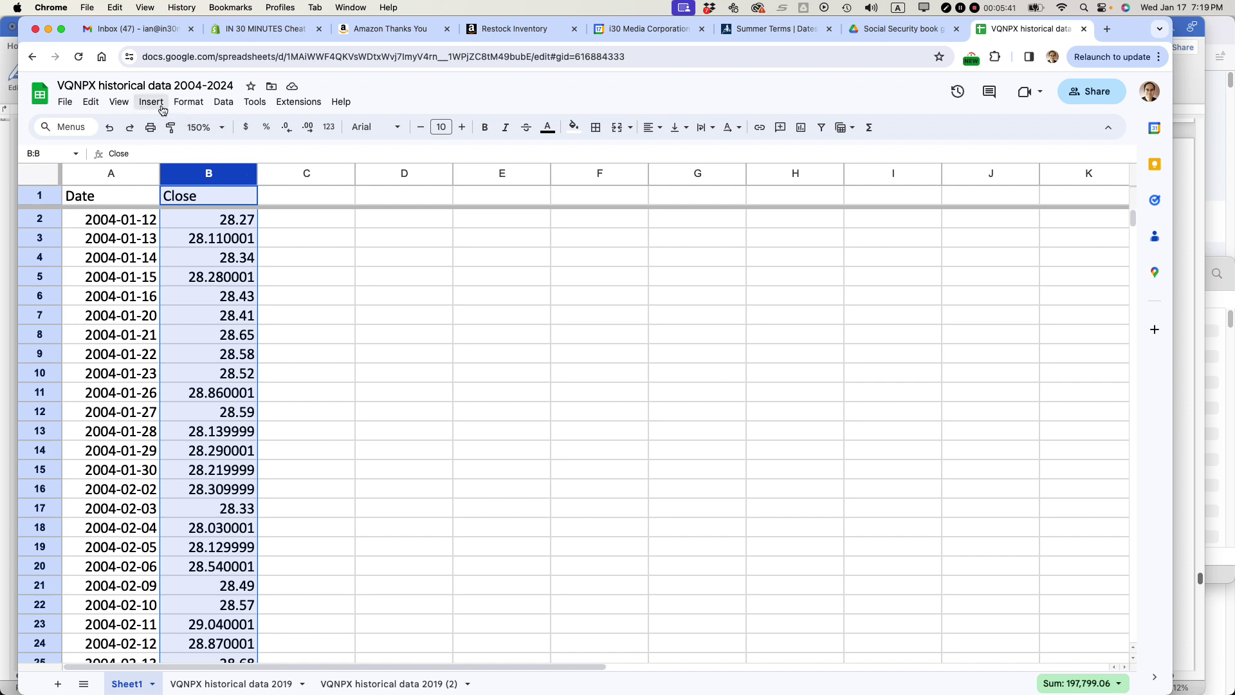
left_click(189, 103)
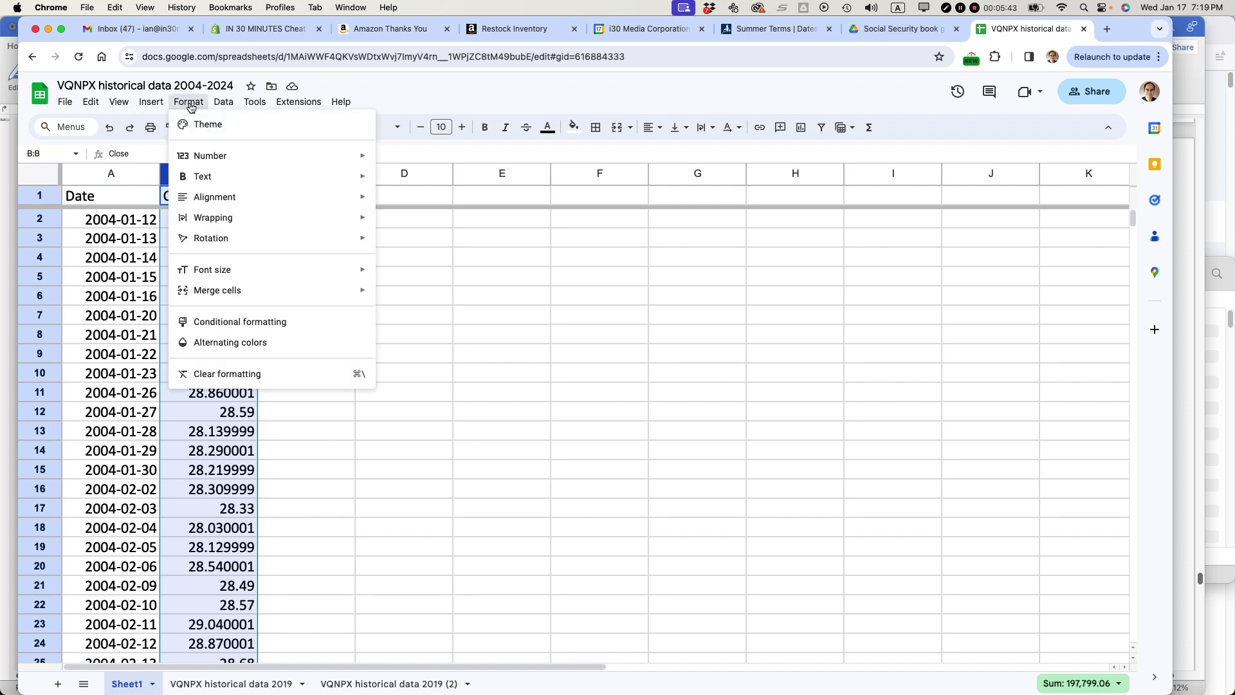
mouse_move(208, 158)
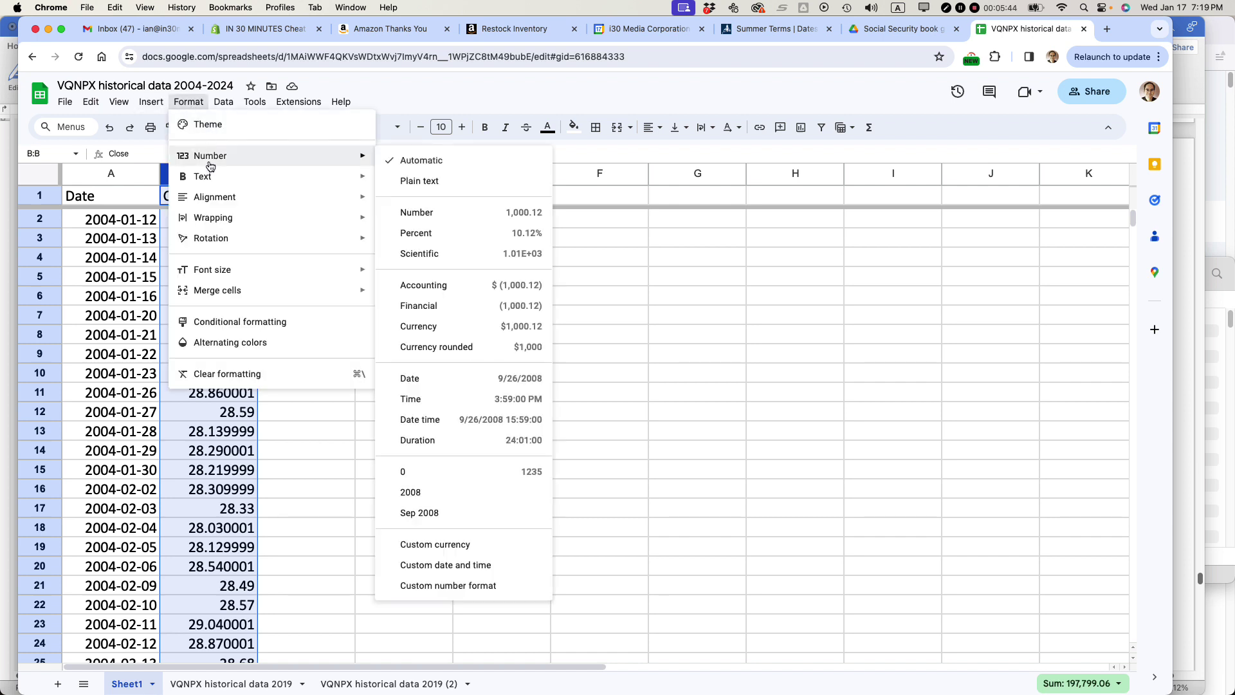
left_click(449, 325)
left_click(353, 301)
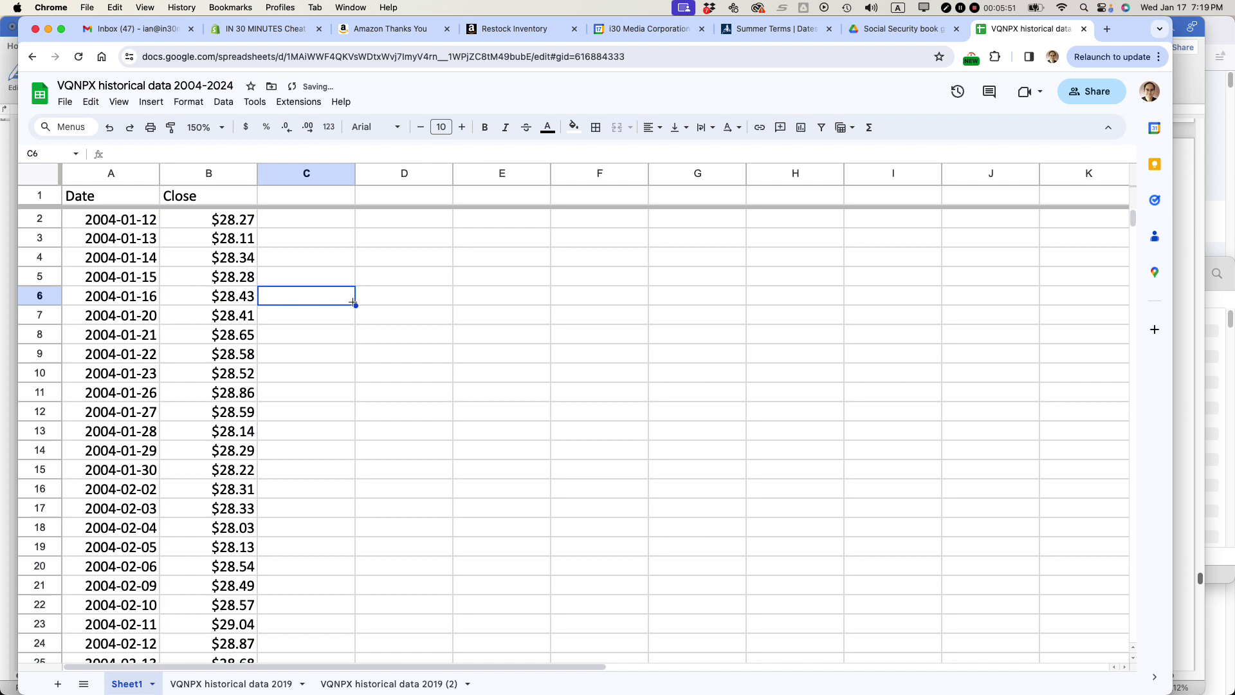
Format the Date column (A) as dates like 1/12/2004
left_click(98, 173)
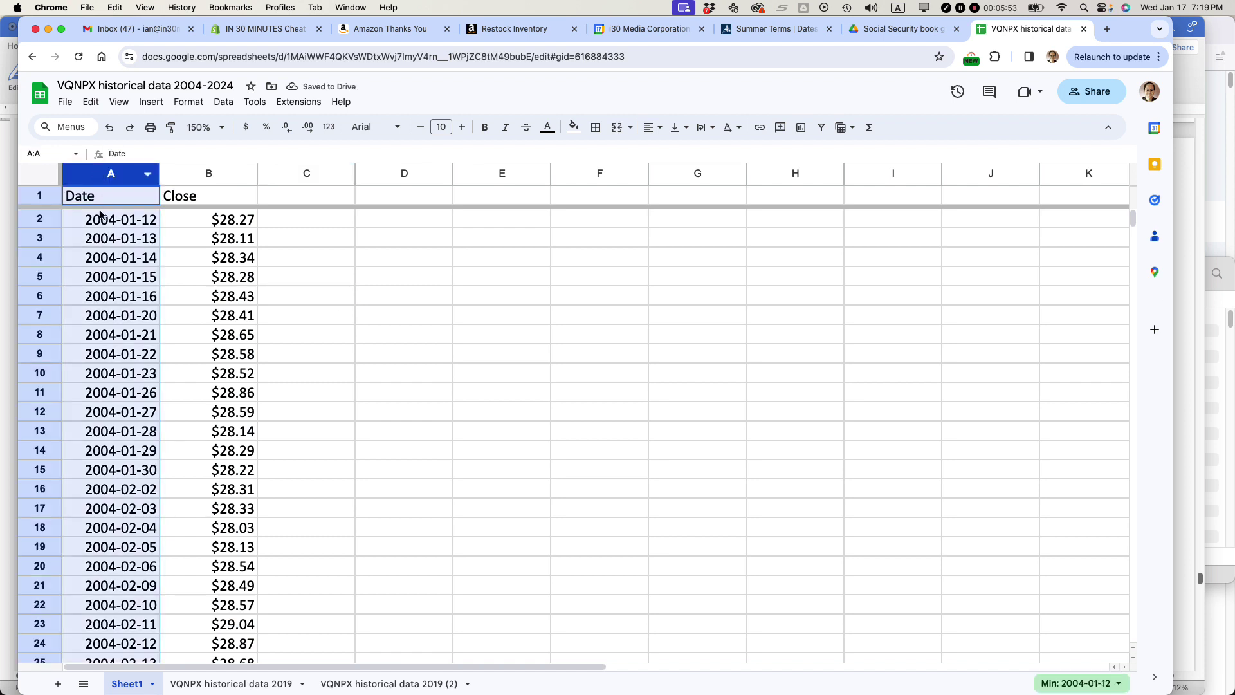
left_click(187, 102)
mouse_move(235, 156)
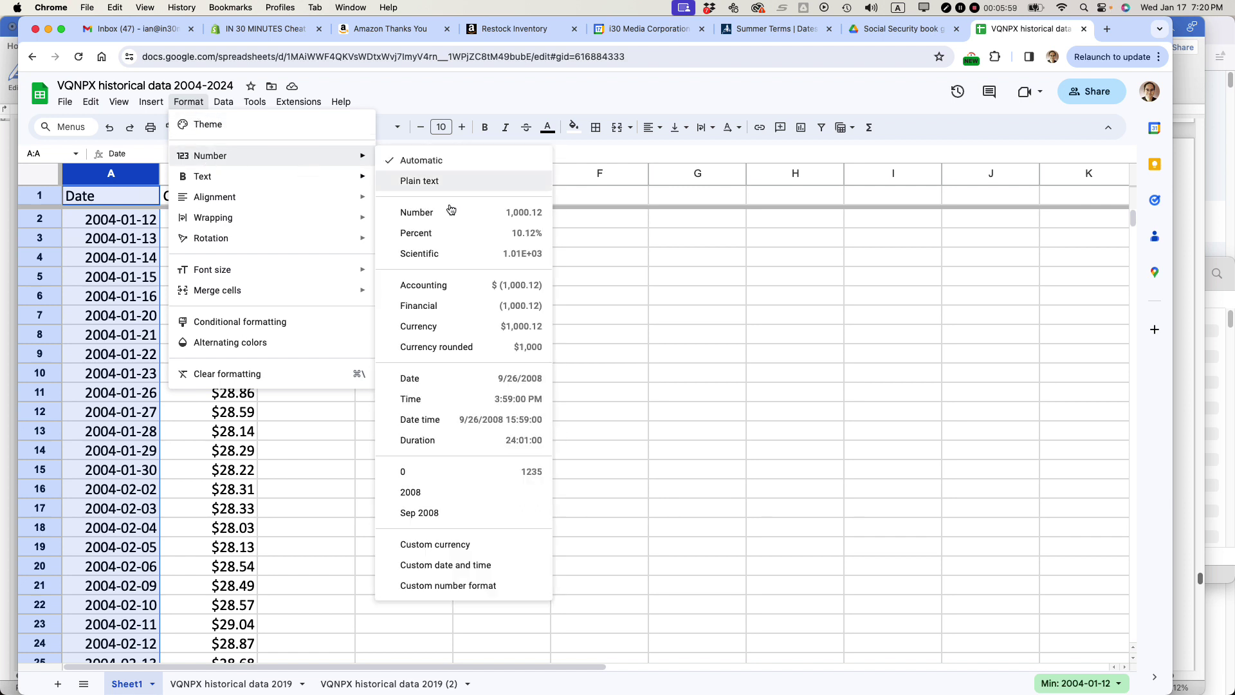
left_click(455, 385)
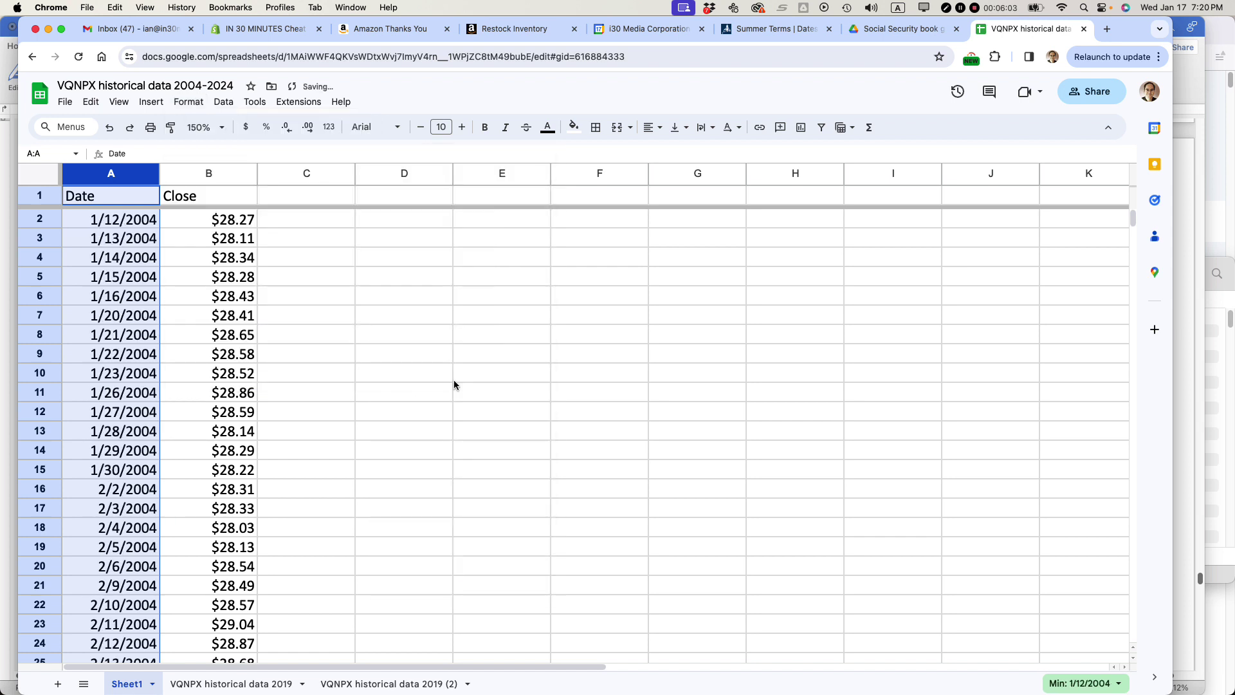
left_click(316, 375)
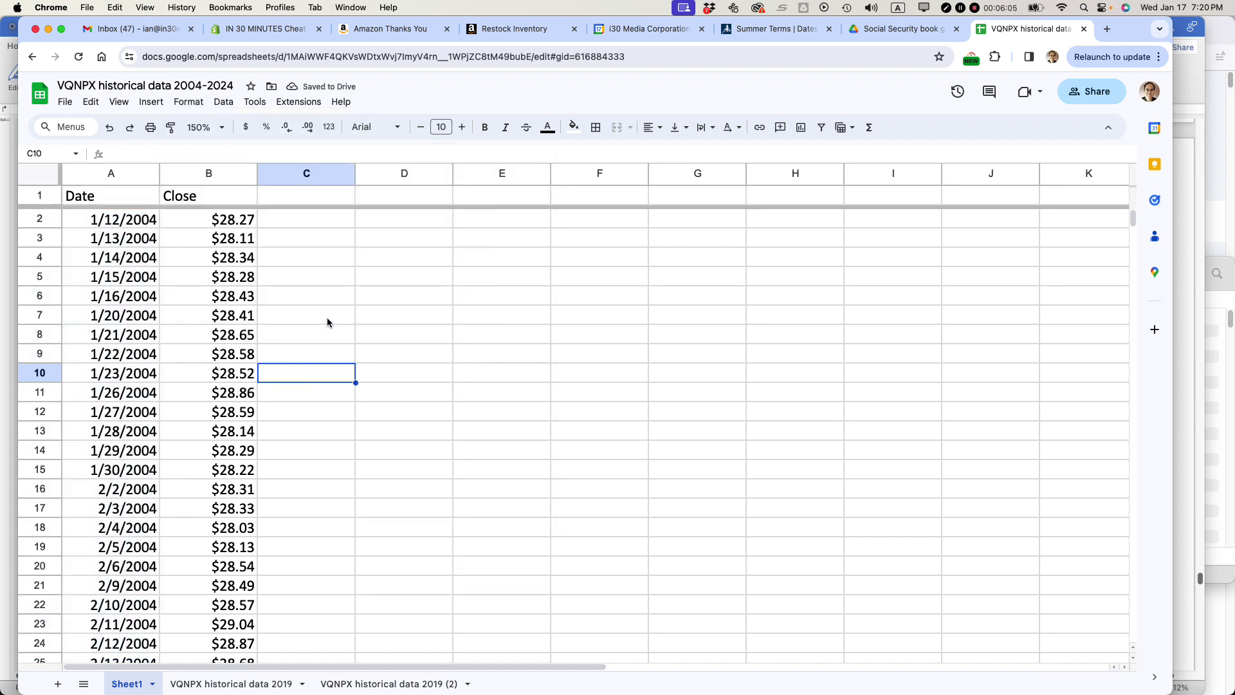
Select columns A and B together so Date and Close serve as the chart data
left_click(86, 197)
left_click(87, 169)
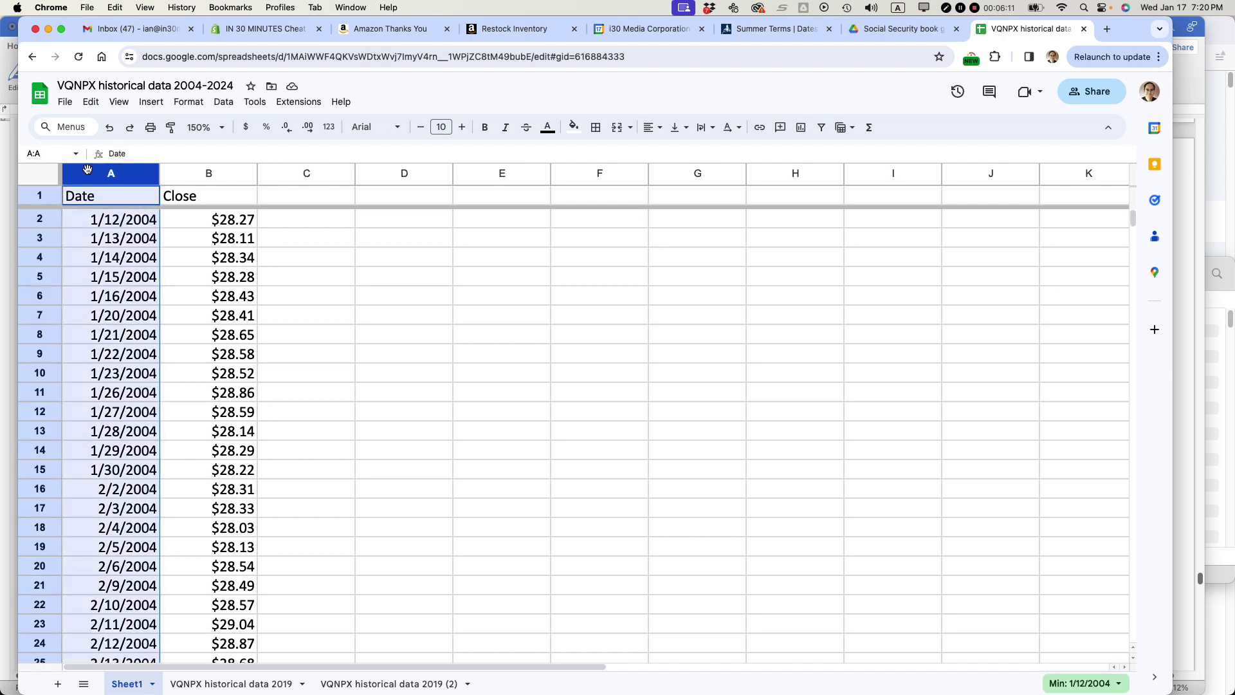
key("shift+Right")
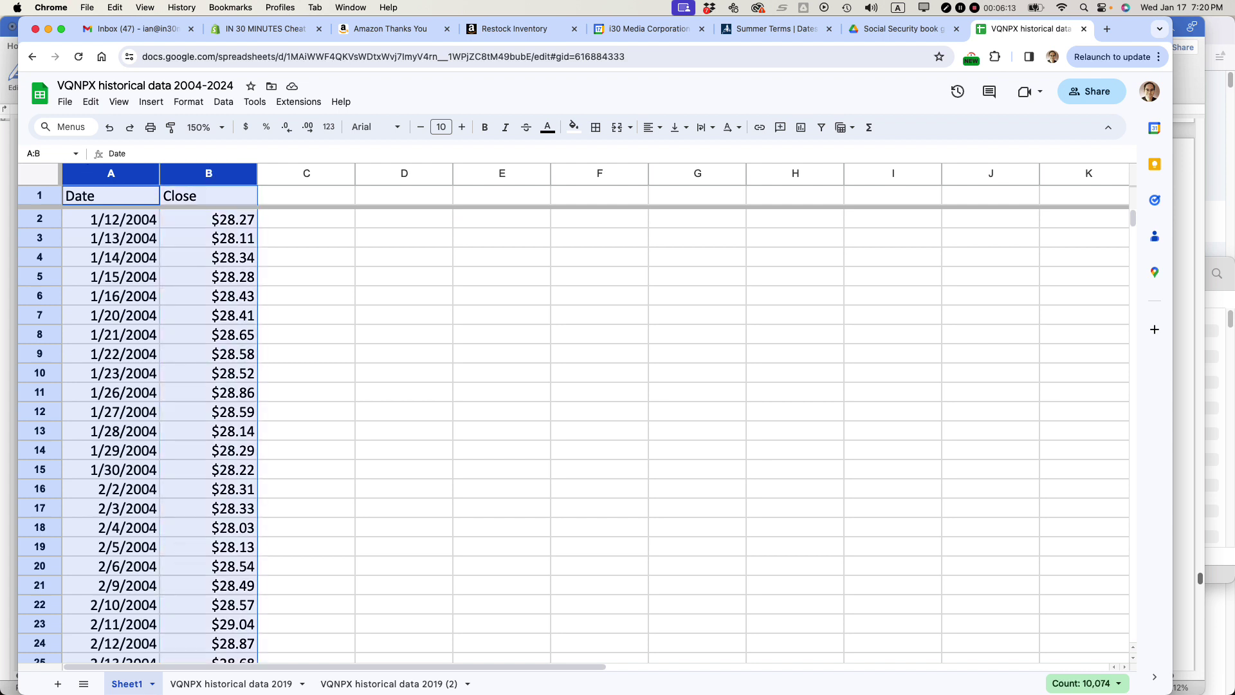
left_click(402, 309)
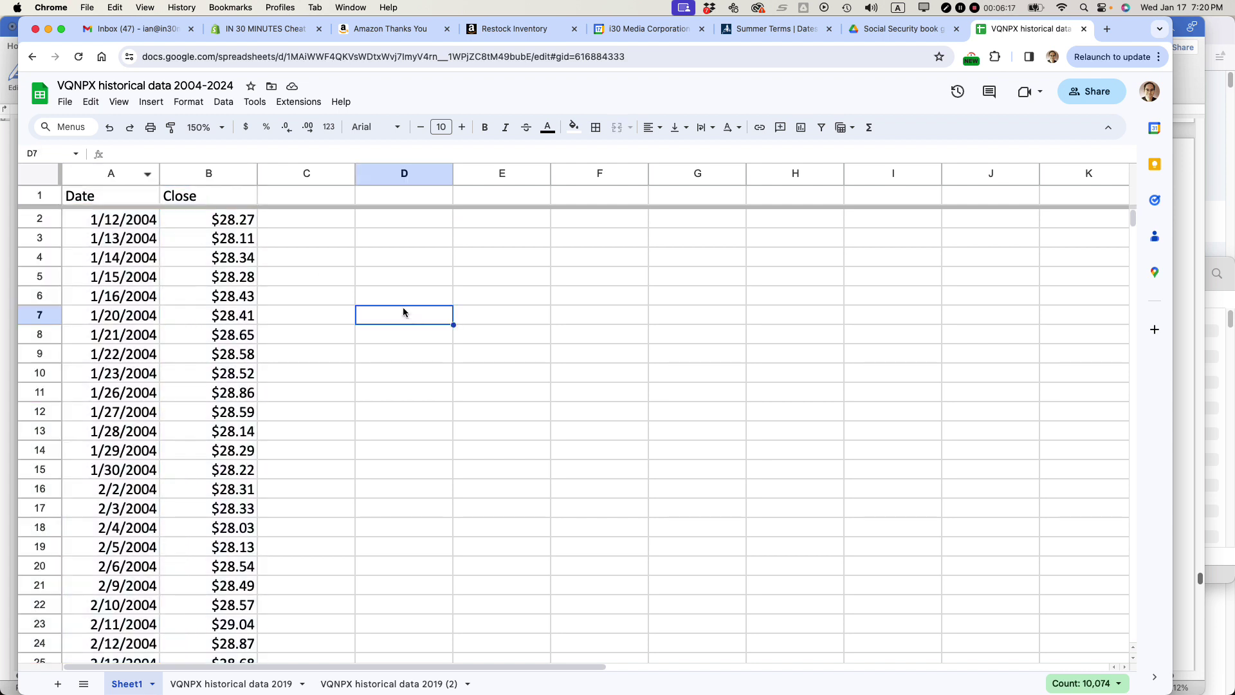
left_click(96, 174)
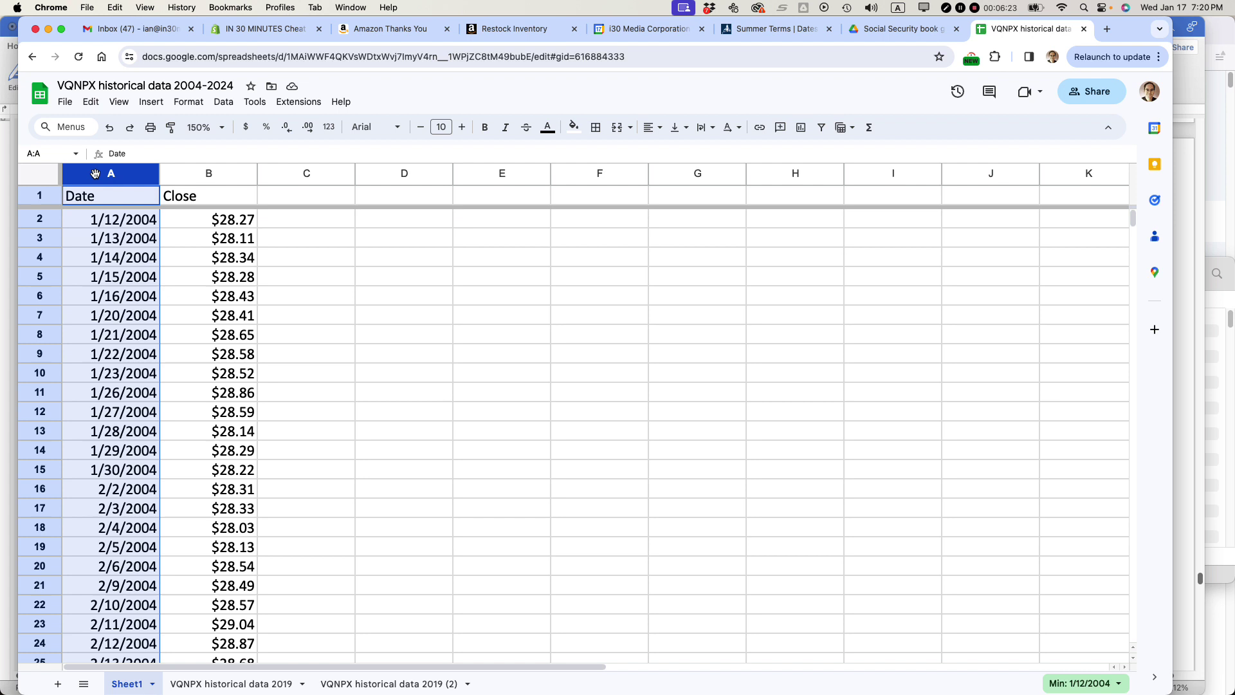
key("shift+Right")
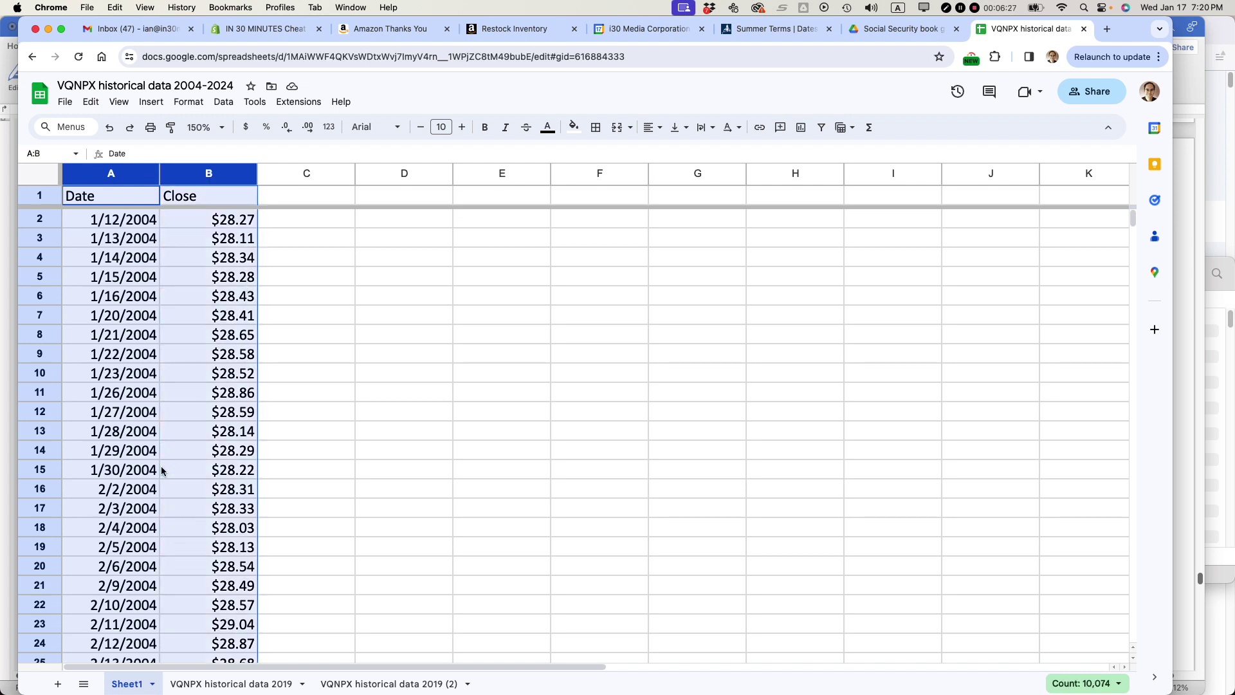
mouse_move(1131, 219)
left_mouse_down()
mouse_move(1130, 559)
mouse_move(1144, 207)
left_mouse_up()
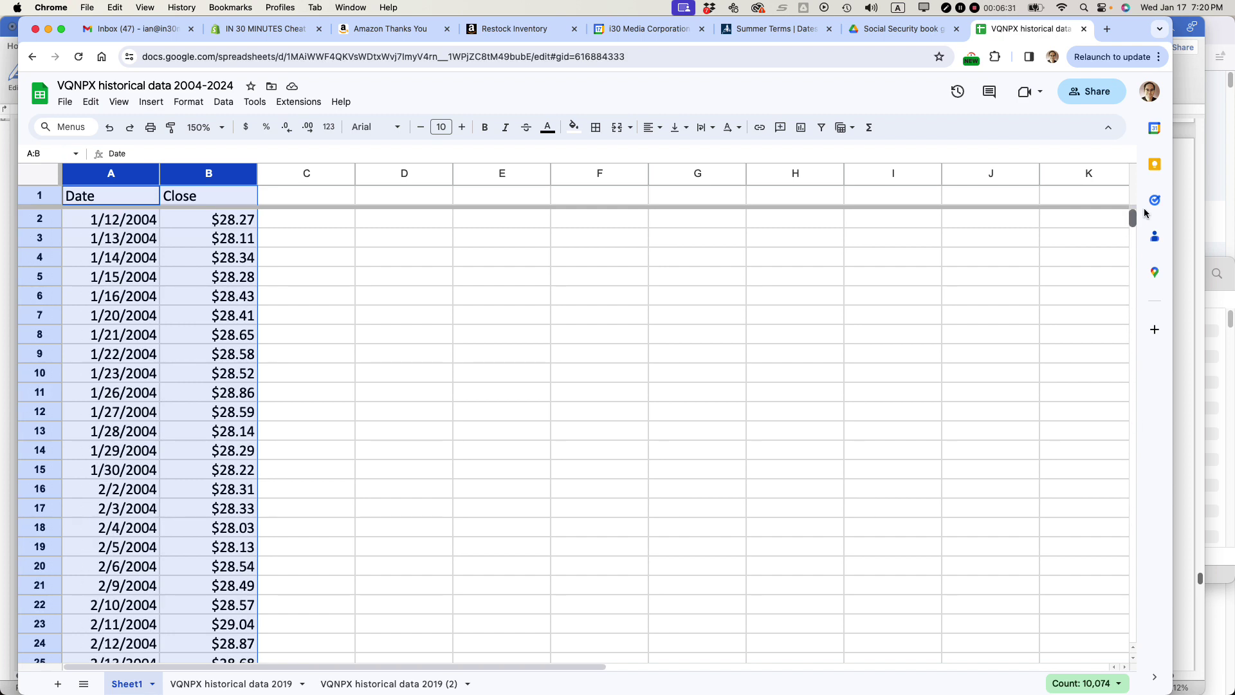
Insert a Close vs. Date line chart from range A1:B5037 and start editing its title
left_click(803, 133)
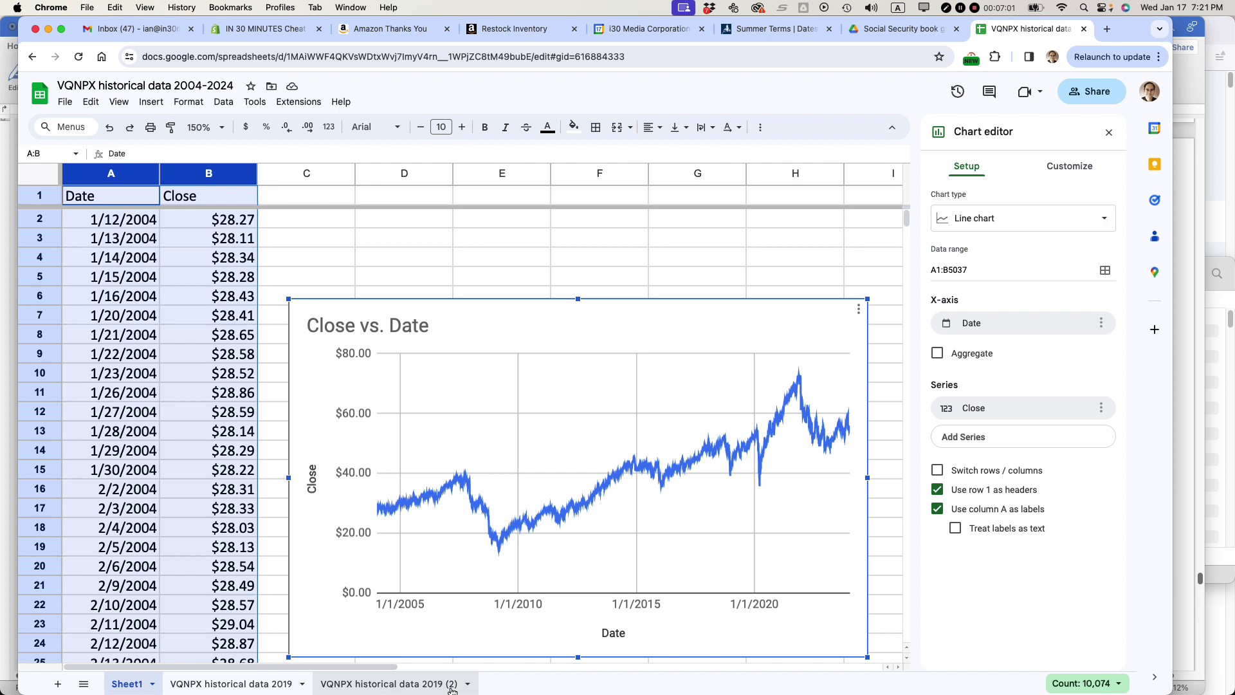
double_click(91, 85)
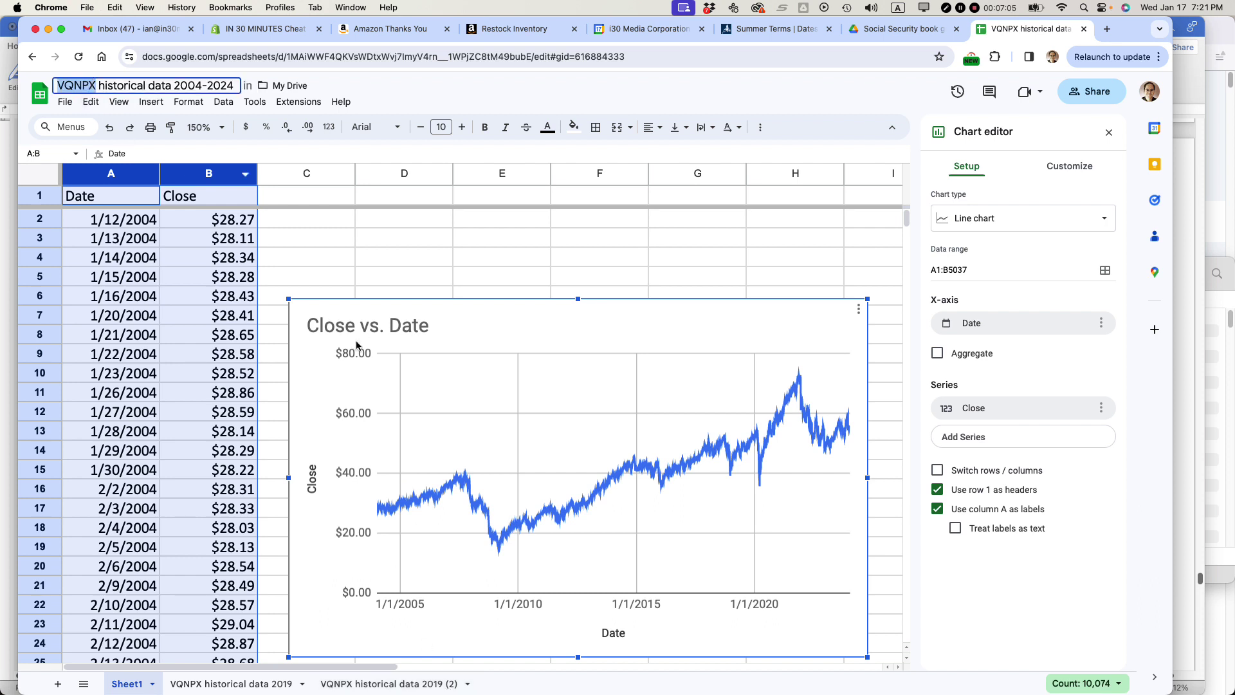
double_click(339, 326)
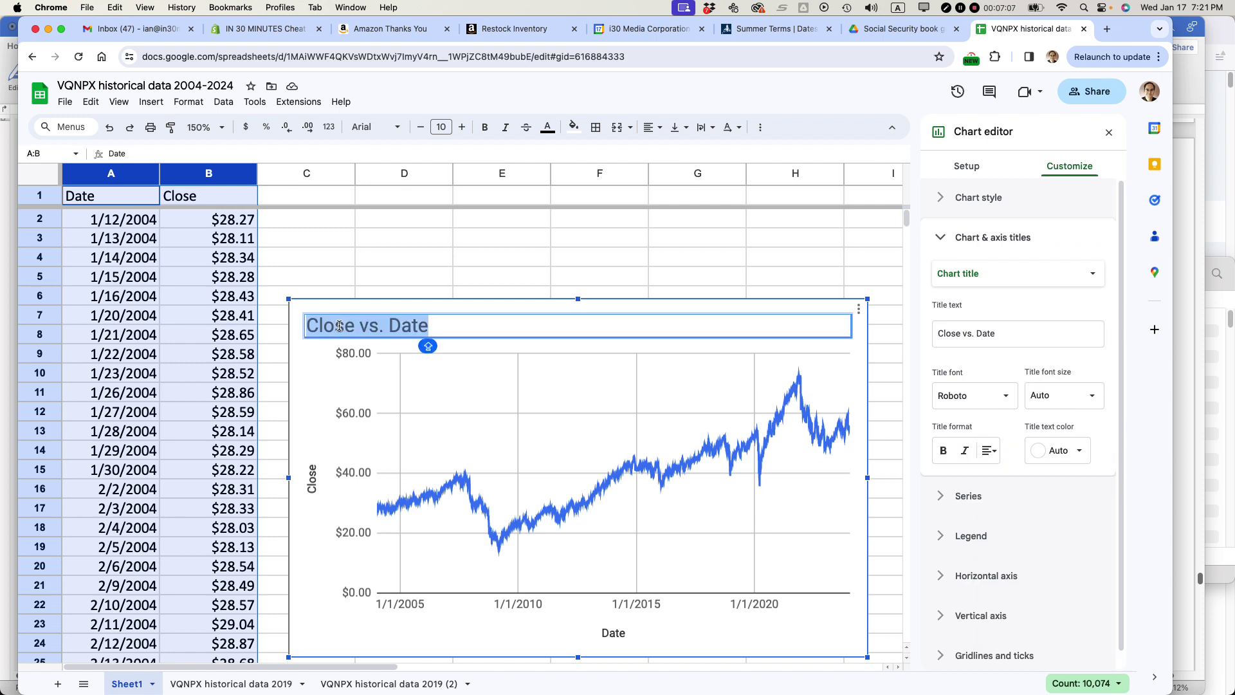
Title the chart 'VQNPX 2004-2024' and set the price line colour to red
type("VQNPX")
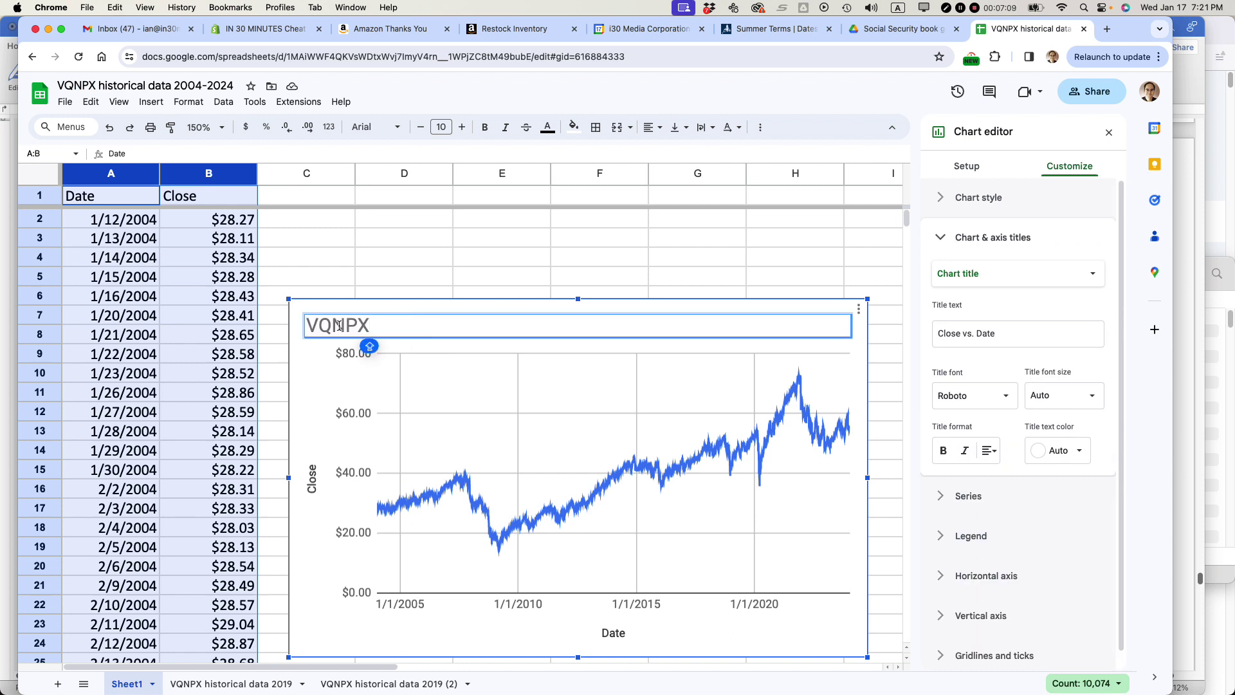
type(" 2004-2024")
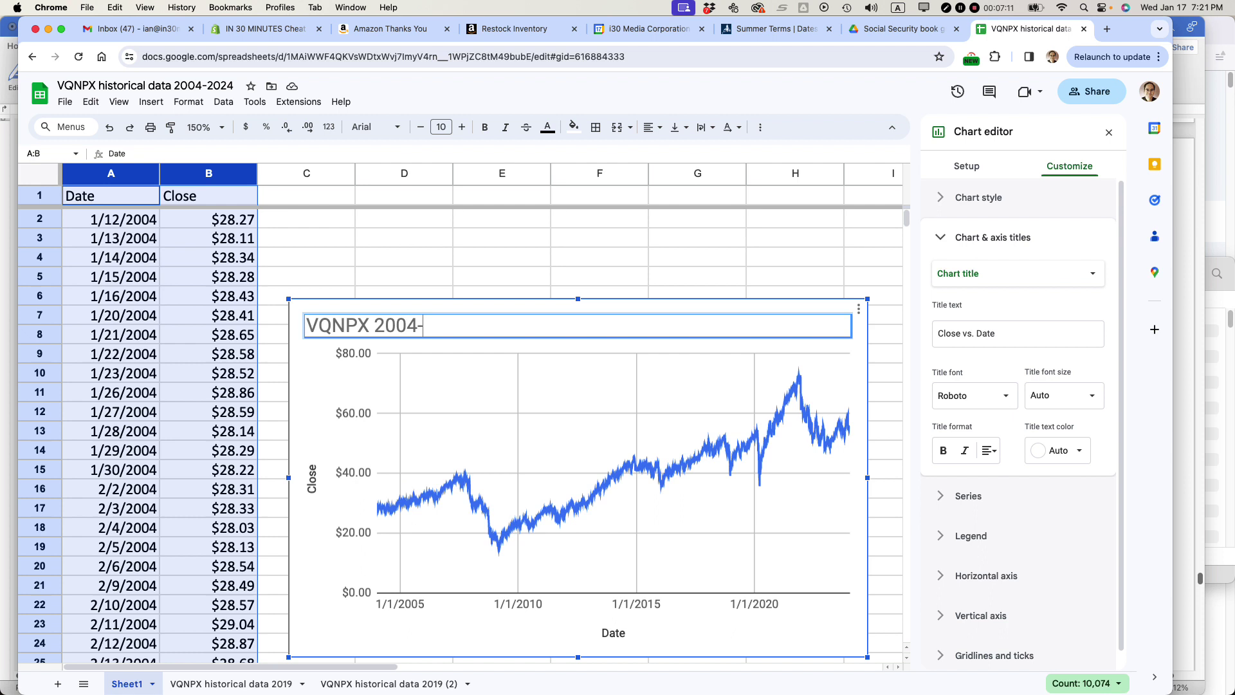
left_click(551, 508)
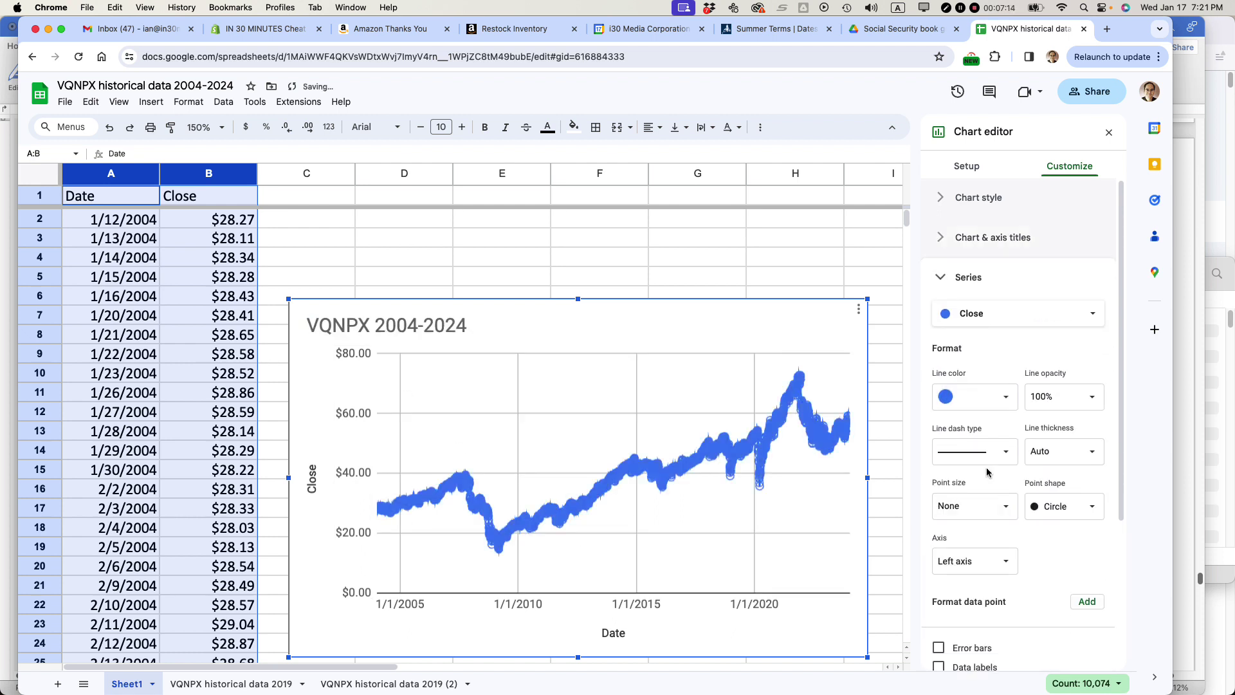
left_click(1008, 398)
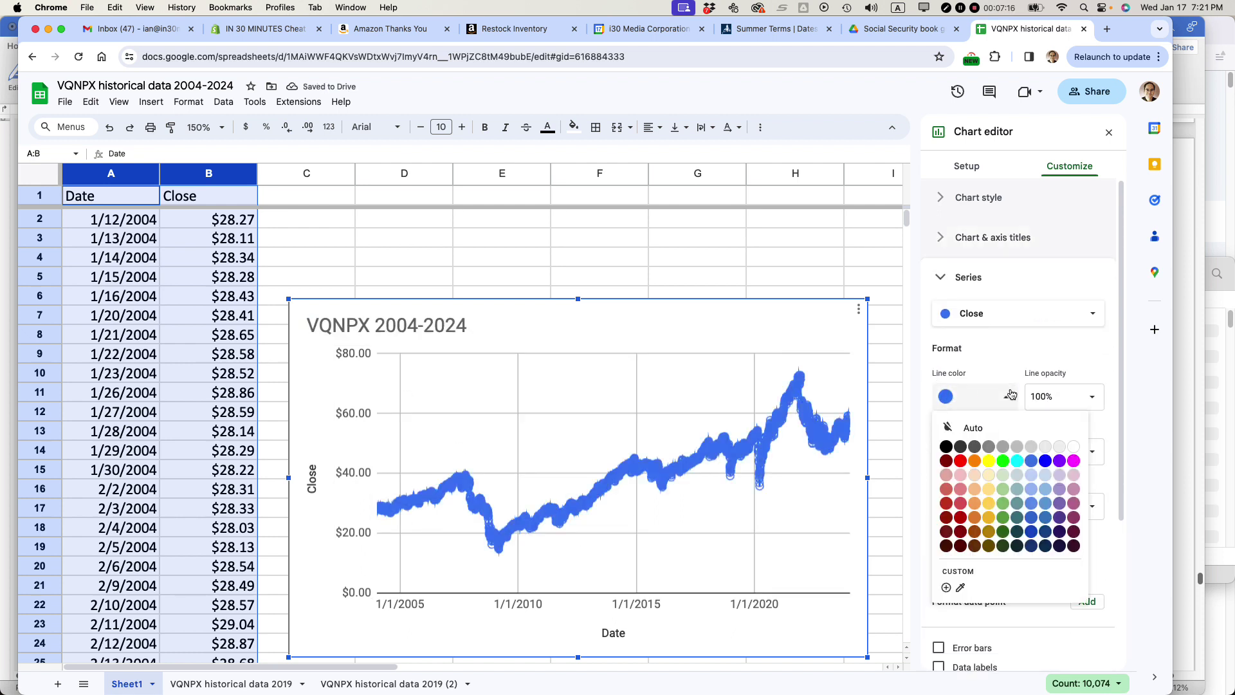
left_click(960, 502)
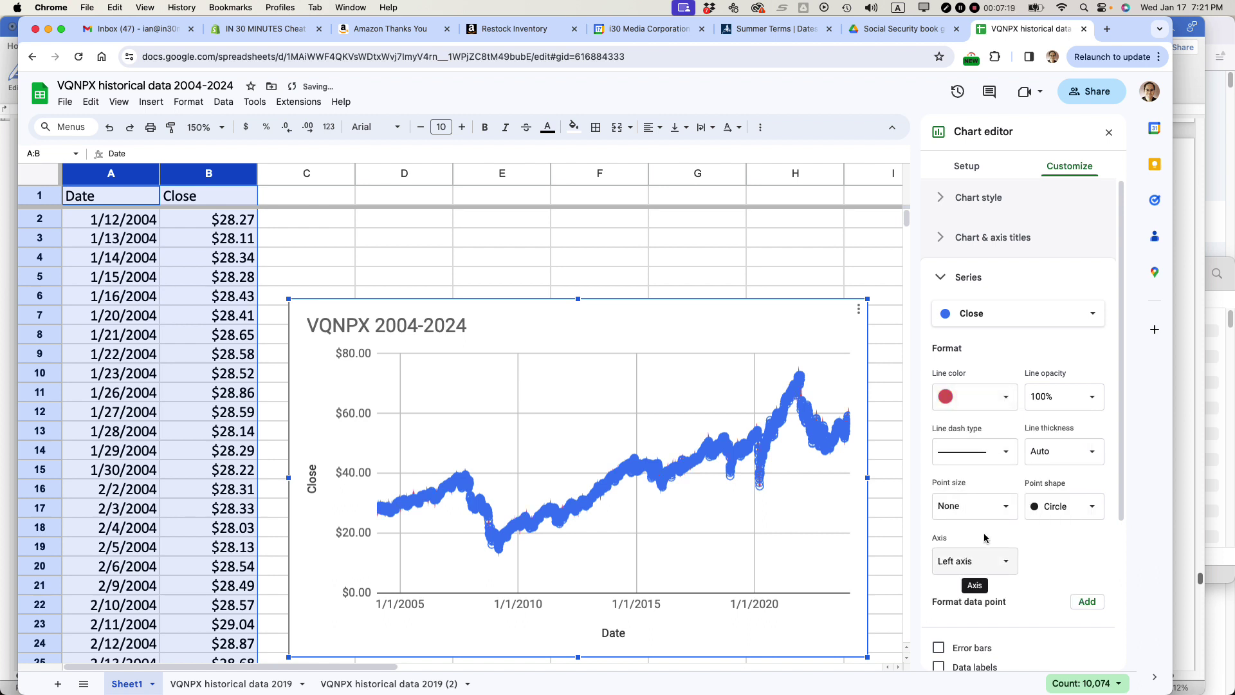
Check the chart's series list, keeping Close, and select the price line and plot area
scroll(997, 521, "down", 2)
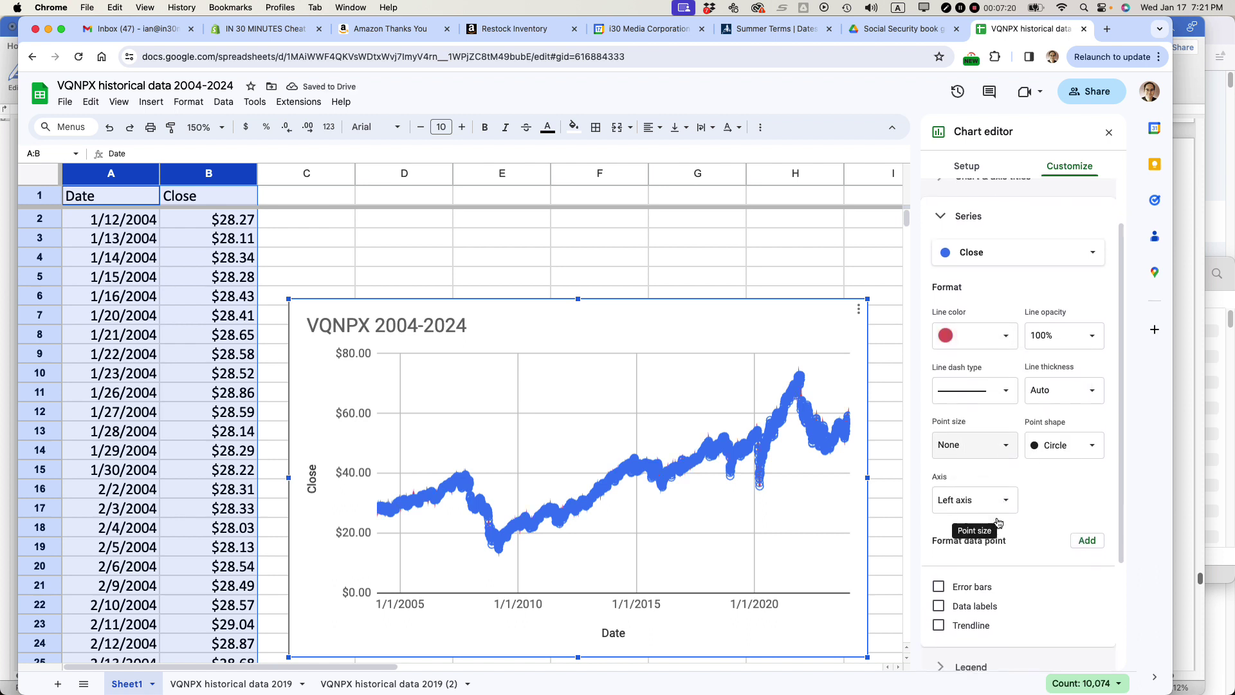
left_click(996, 257)
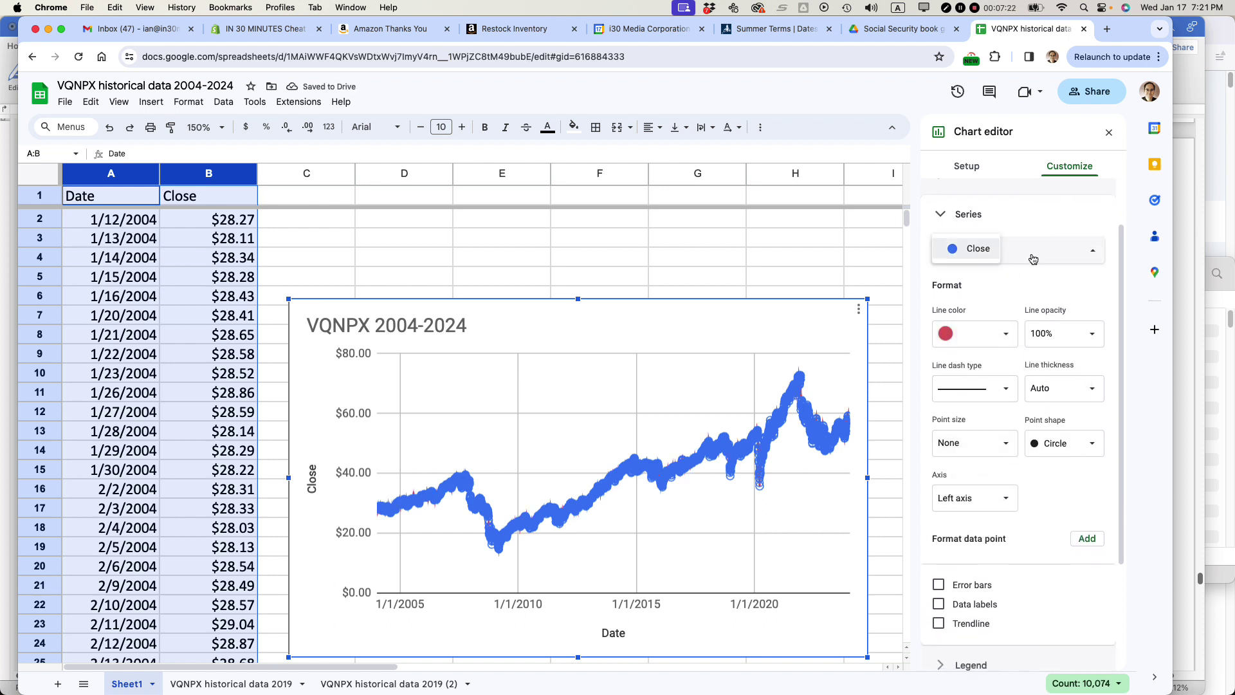
left_click(964, 254)
scroll(1059, 295, "down", 2)
left_click(748, 490)
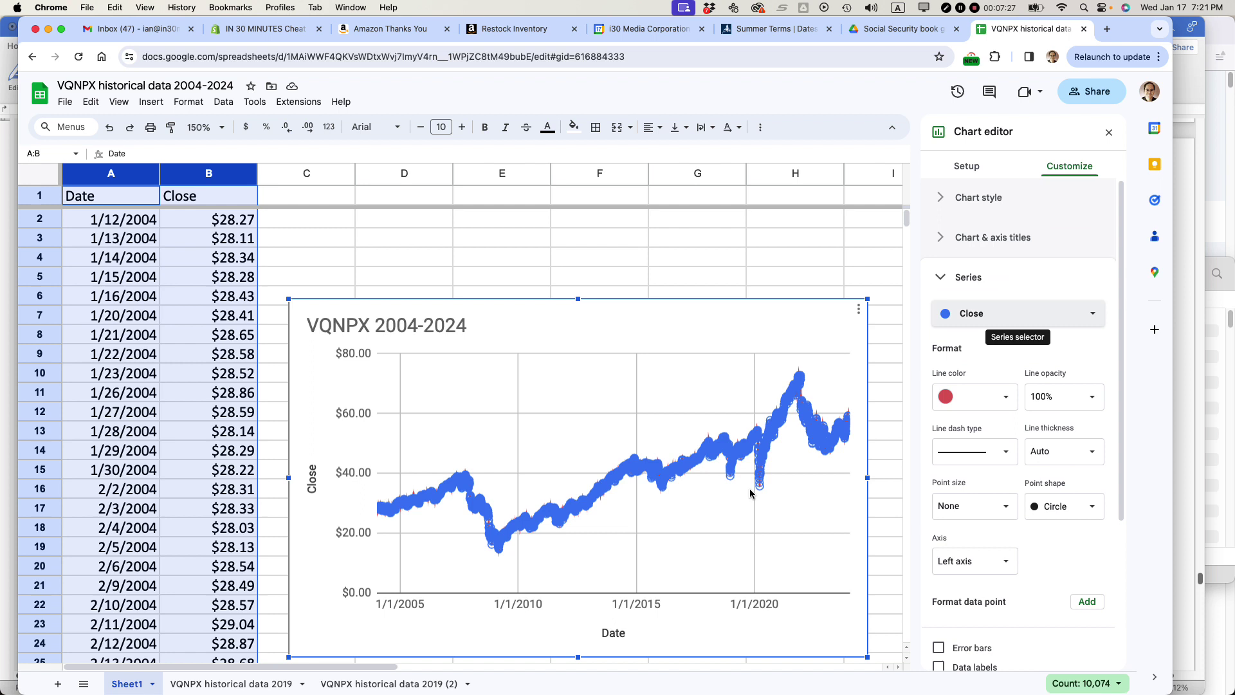
left_click(785, 517)
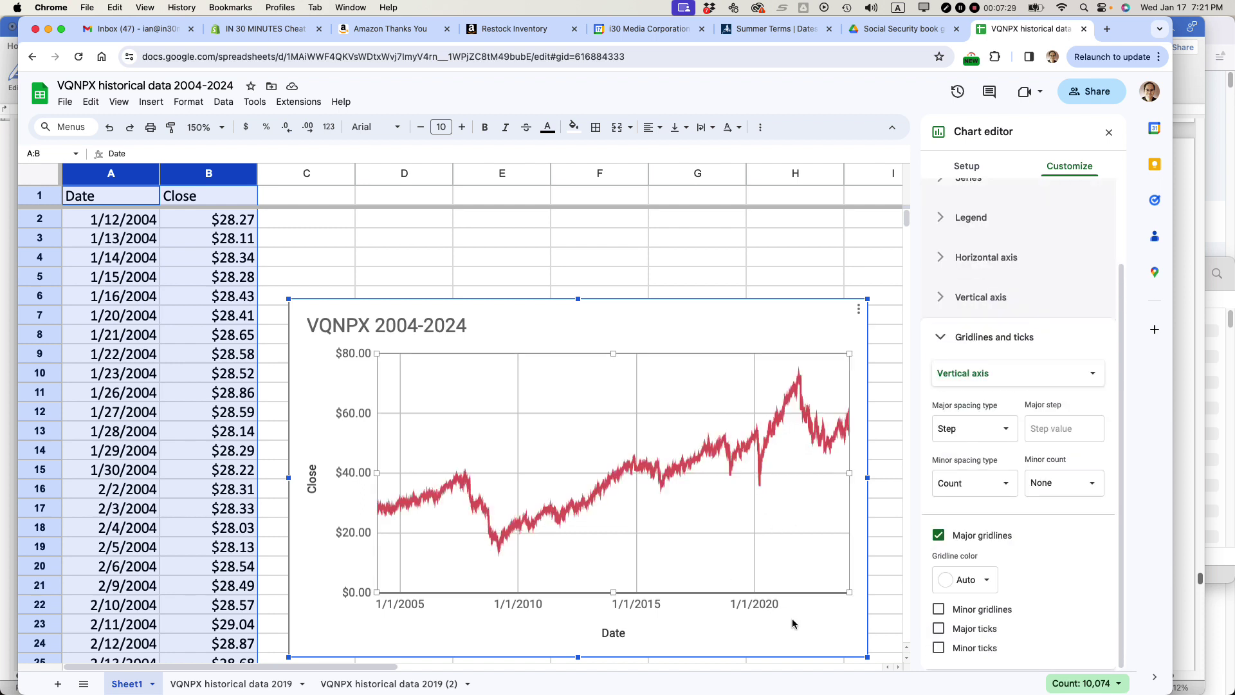